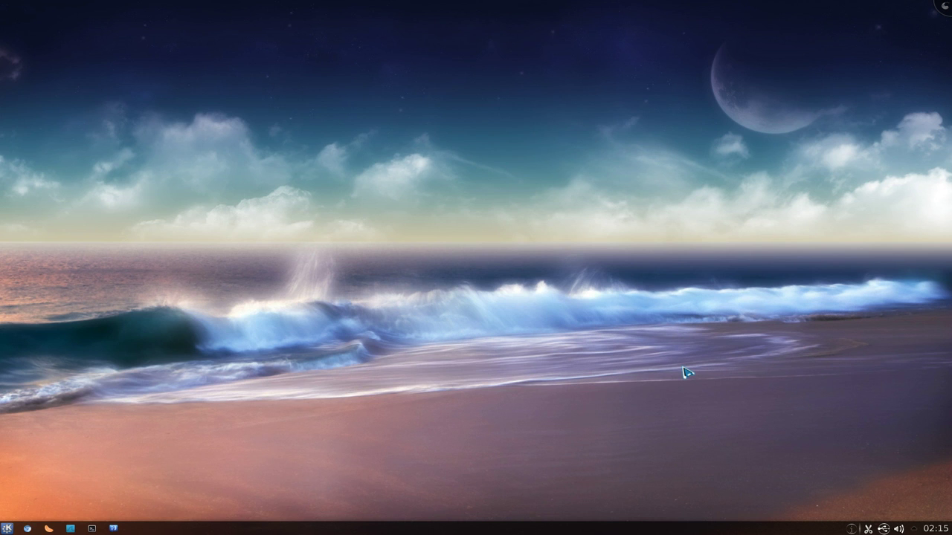
- Launch System Settings and open the Shortcuts and Gestures module
key(alt+F2)
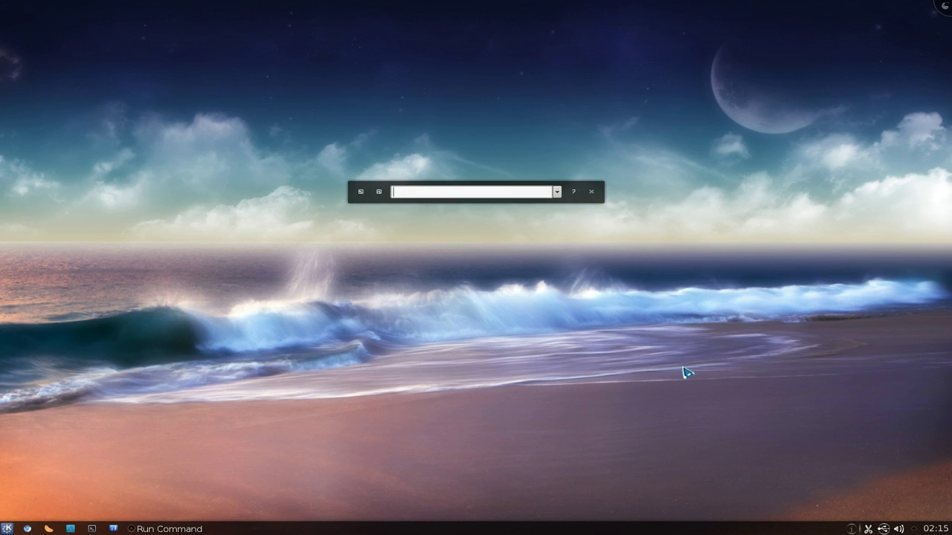
text(syst)
key(Return)
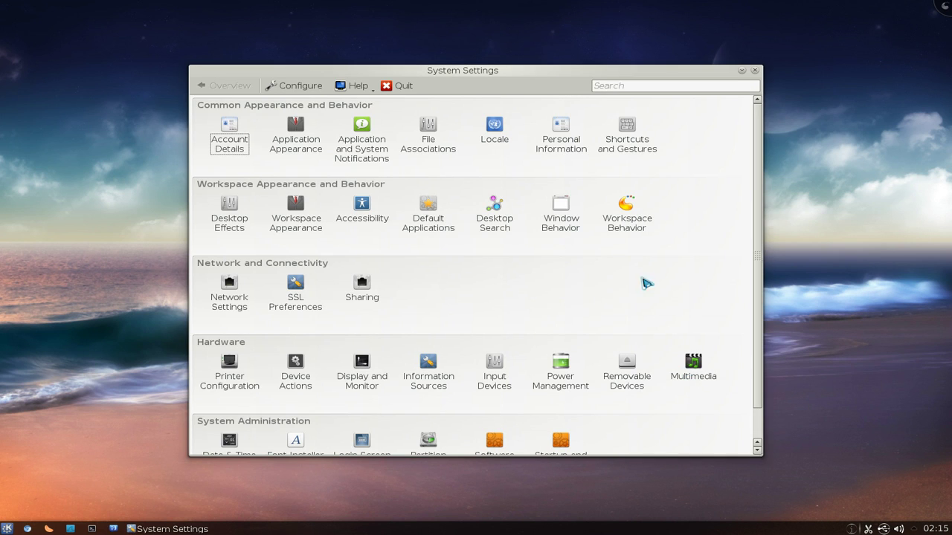
click(634, 152)
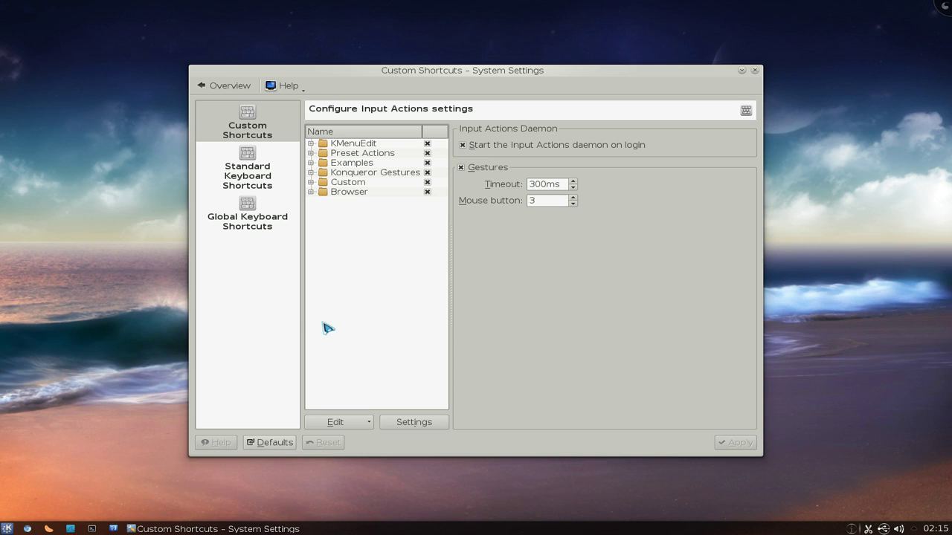
- Examine the Preset Actions group and the general input action settings, including the gestures switch and the gesture mouse button
click(364, 154)
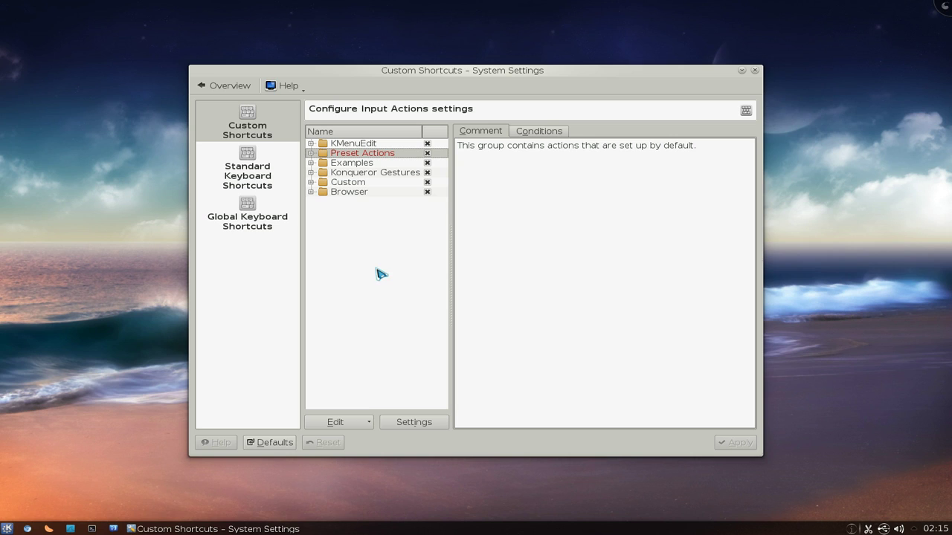
click(412, 425)
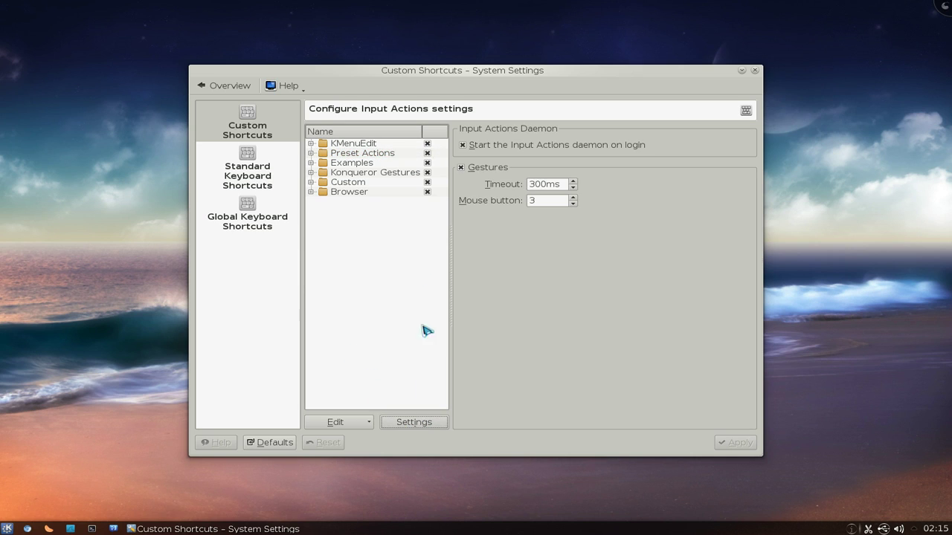
click(462, 168)
click(462, 168)
click(546, 199)
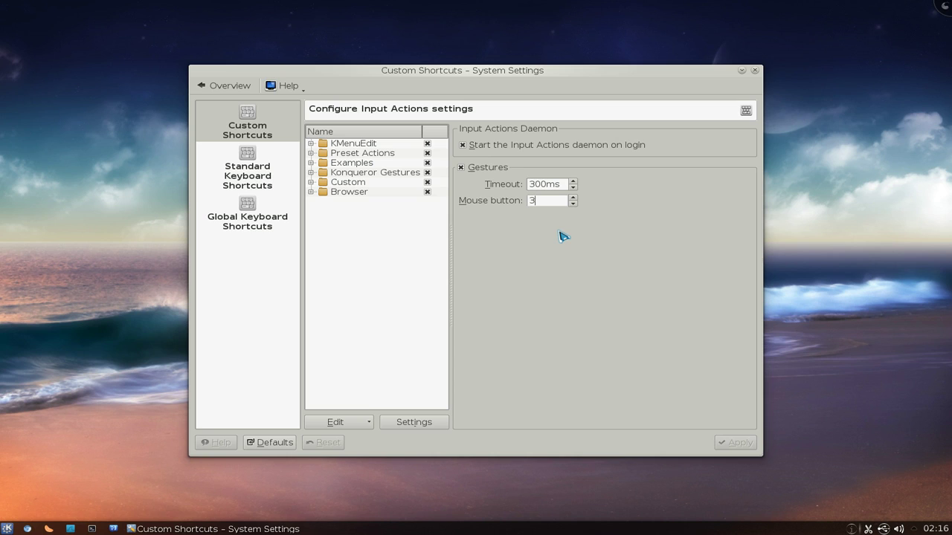
click(391, 317)
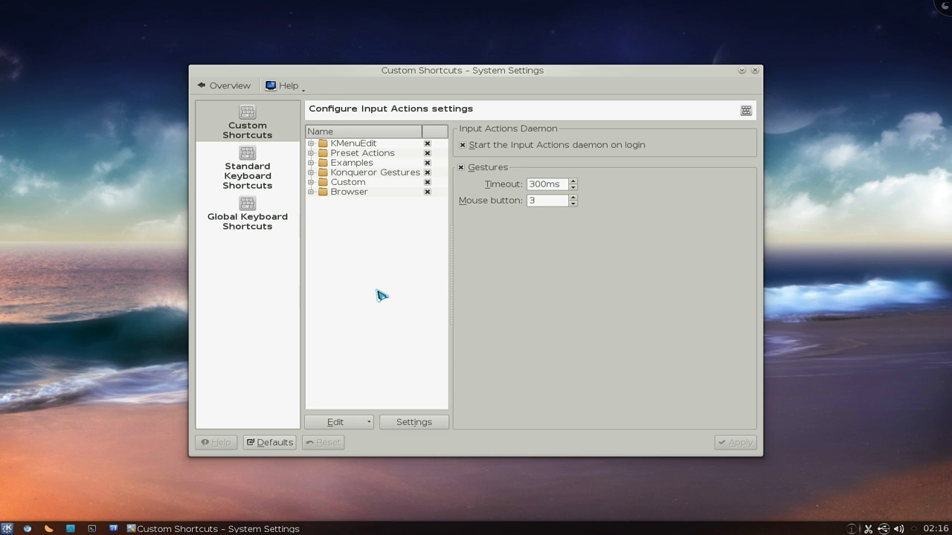
- Create a new Command/URL mouse gesture action named "command"
right_click(346, 224)
mouse_move(353, 227)
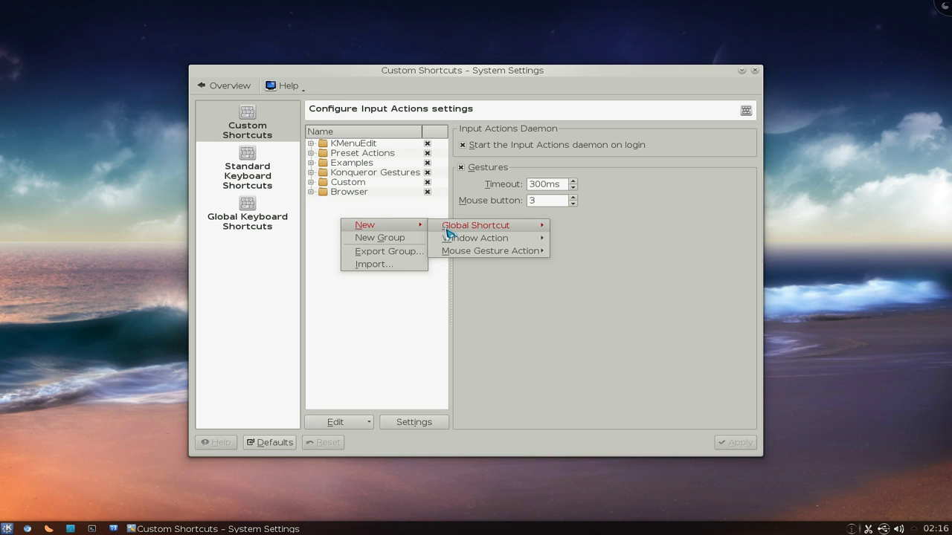
mouse_move(476, 251)
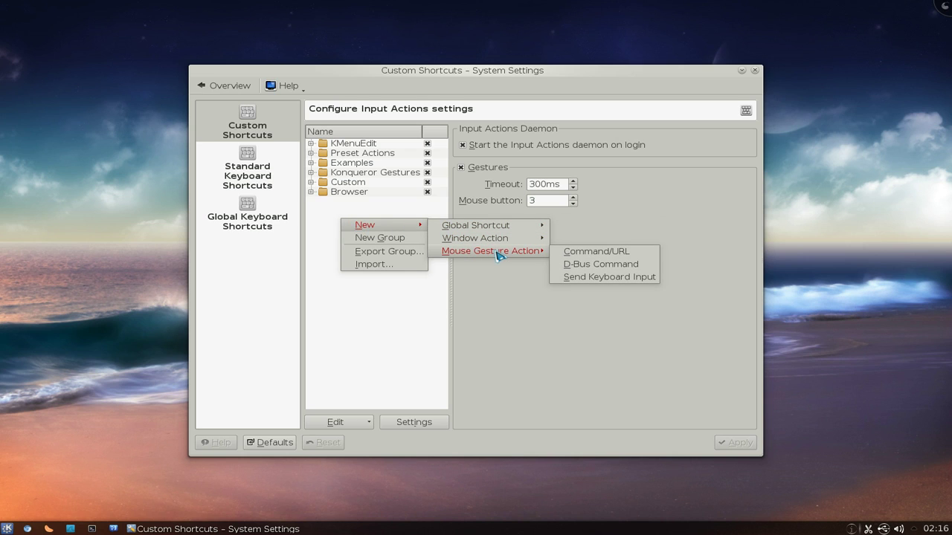
click(576, 255)
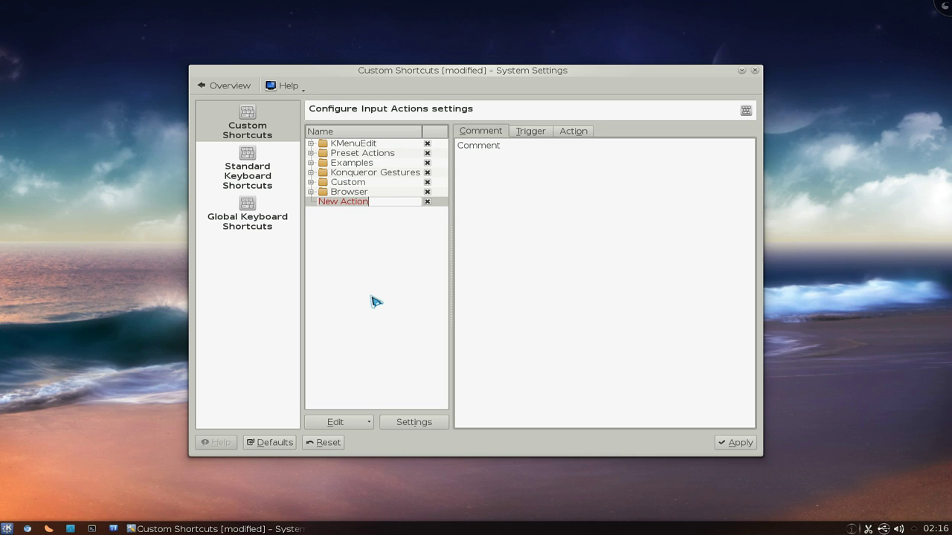
text(command)
key(Return)
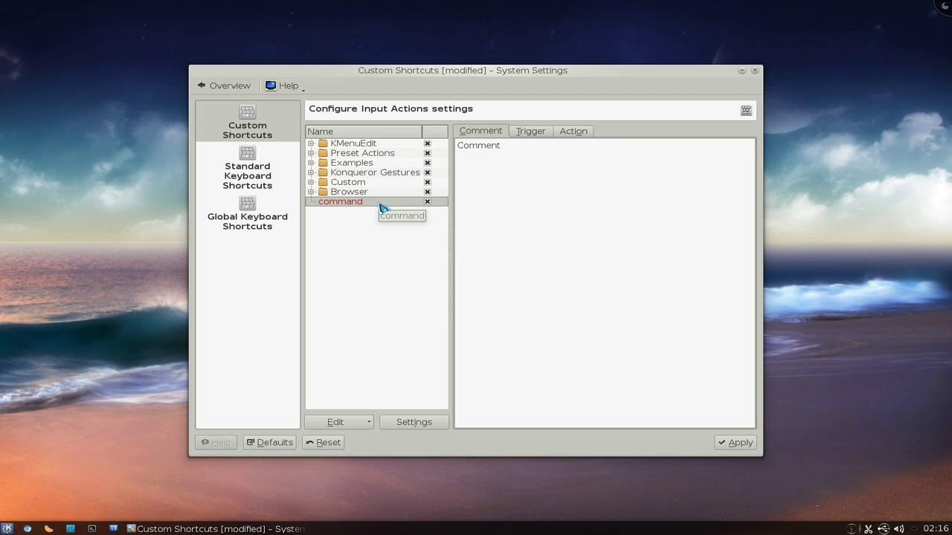
- Add the lines "ds", "fsd", "fd" and "s" below the existing text in the command action's comment
click(490, 197)
text(ds)
key(Return)
text(fsd)
key(Return)
text(fd)
key(Return)
text(s)
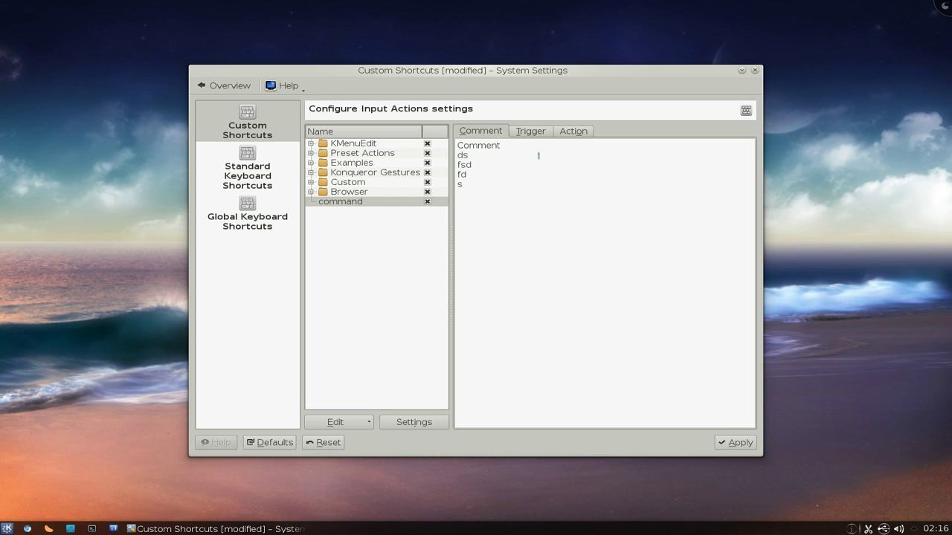
- Set the command action's Command/URL to "vlc"
click(584, 132)
click(573, 152)
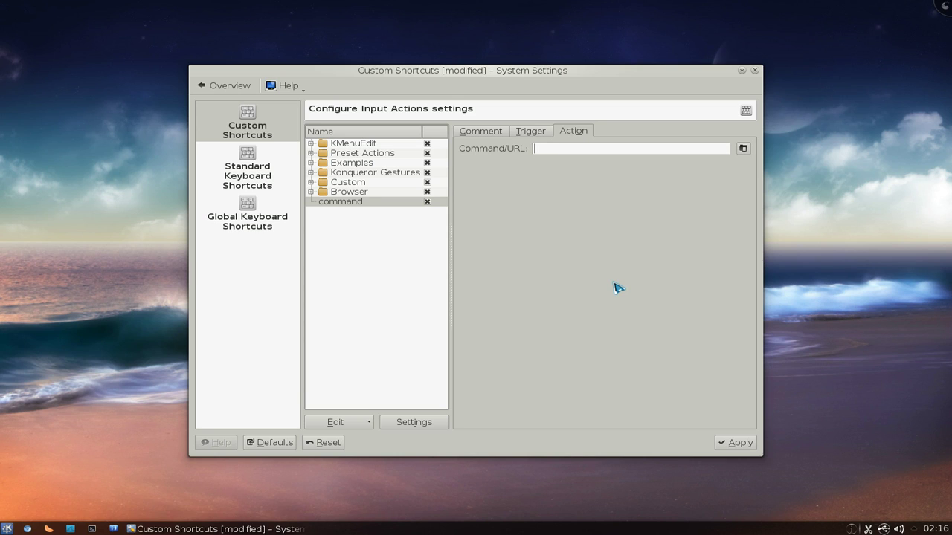
text(vlc)
- Record a V-shaped mouse gesture as the command action's trigger and apply the changes
click(533, 133)
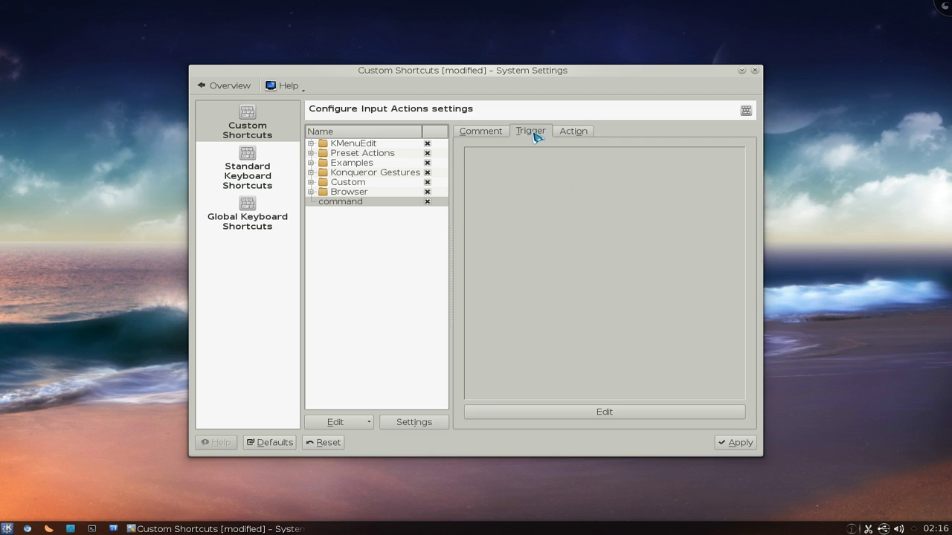
click(609, 414)
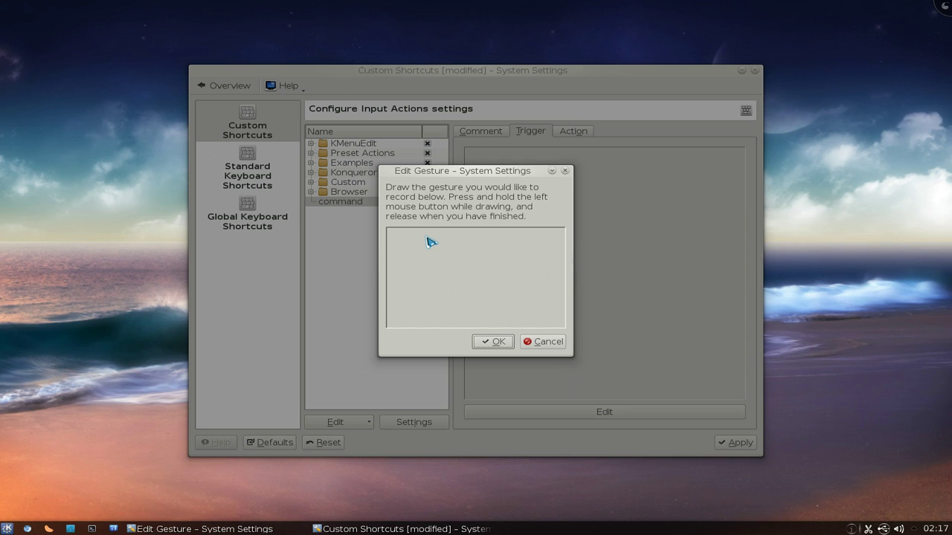
drag(390, 232, 561, 230)
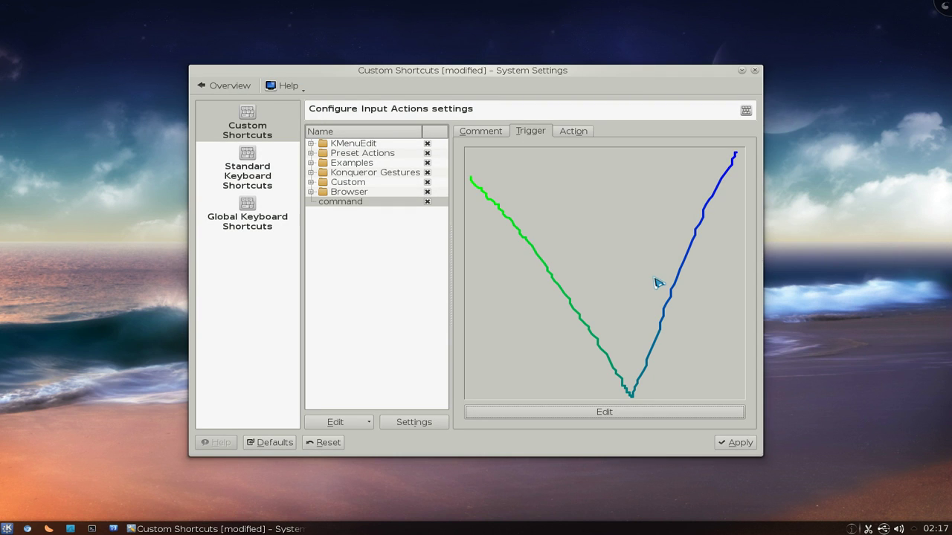
click(732, 443)
click(91, 242)
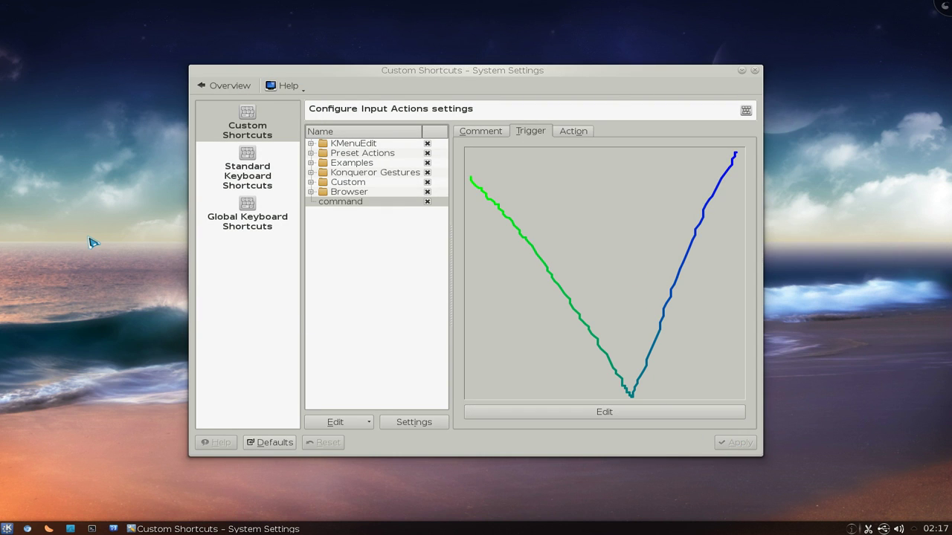
- Review the mouse button assigned to gestures, and return to the command action
click(390, 422)
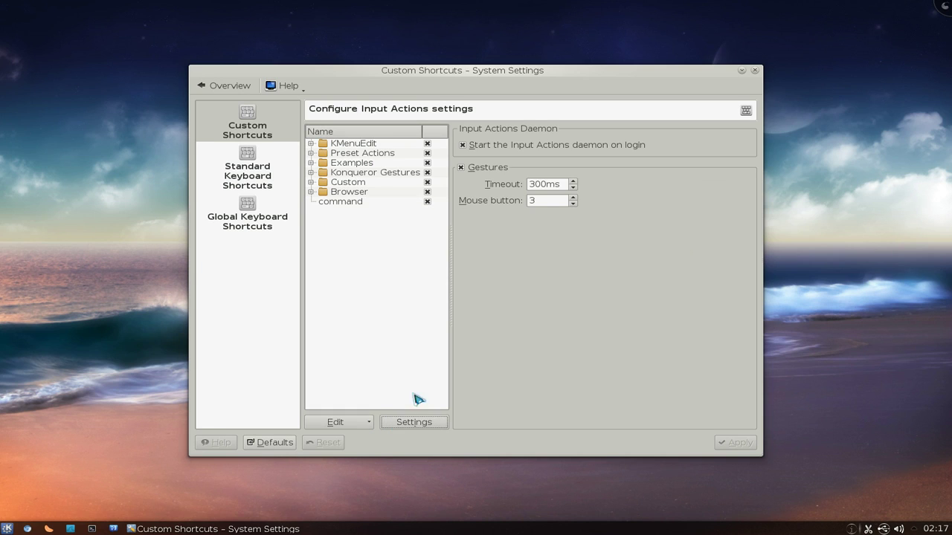
click(551, 200)
click(347, 203)
- Test the V gesture on the empty desktop, and close the VLC media player window it launches
click(63, 229)
drag(64, 166, 217, 206)
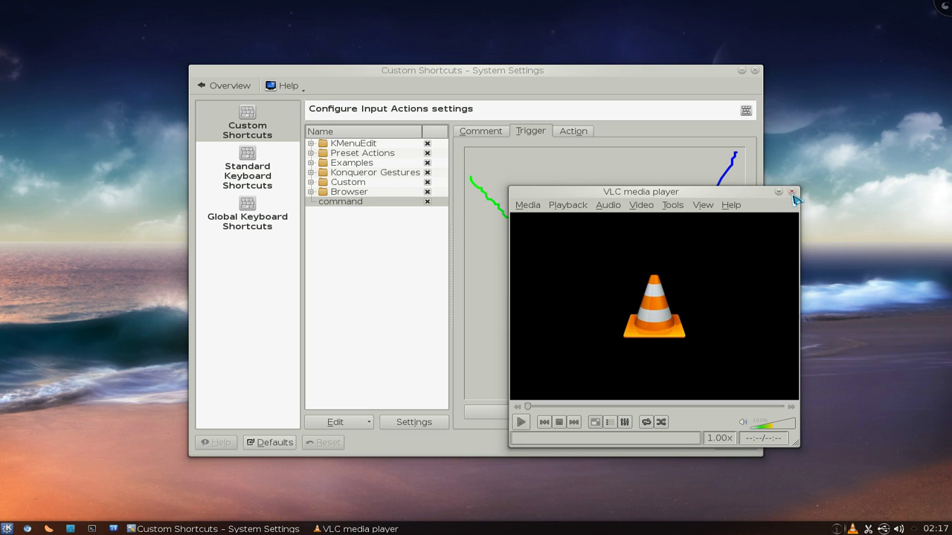
click(791, 192)
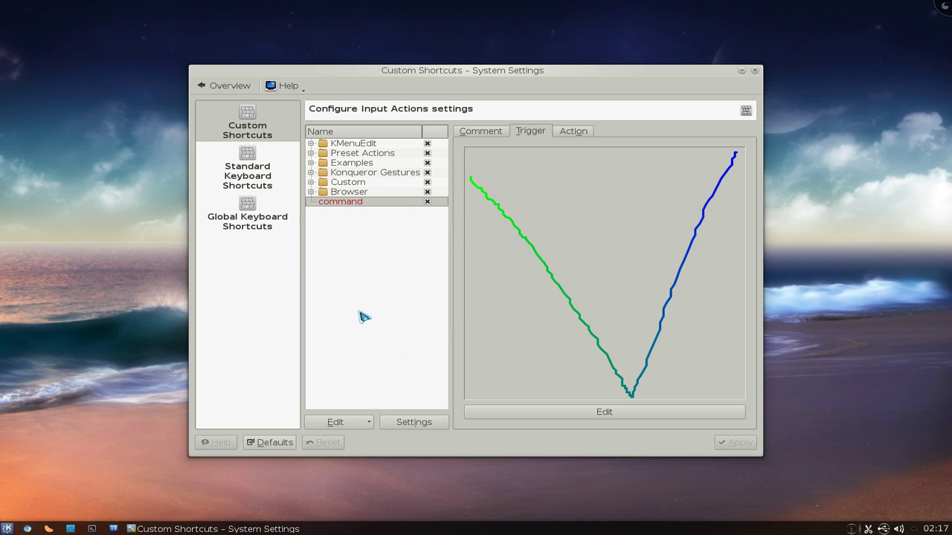
- Create a new D-Bus Command mouse gesture action named "d-bus"
right_click(360, 234)
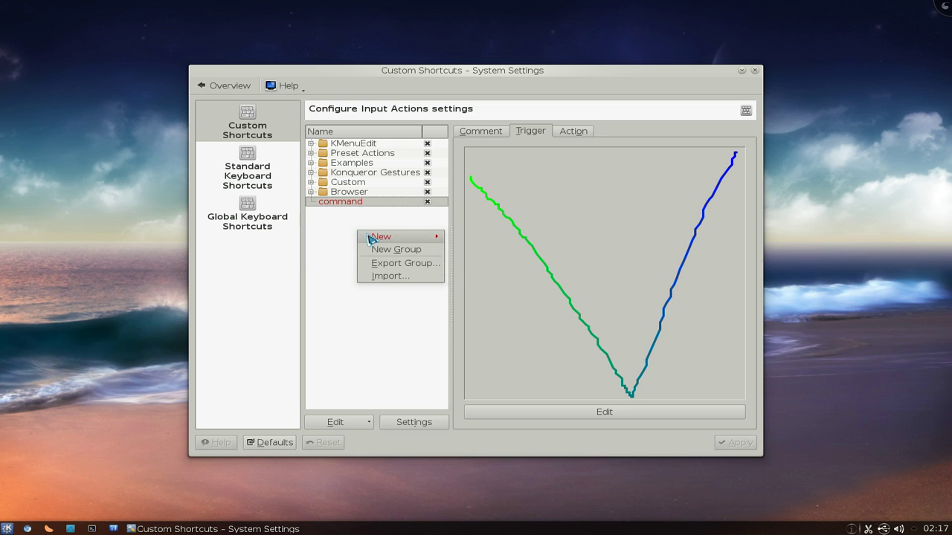
mouse_move(373, 237)
mouse_move(480, 264)
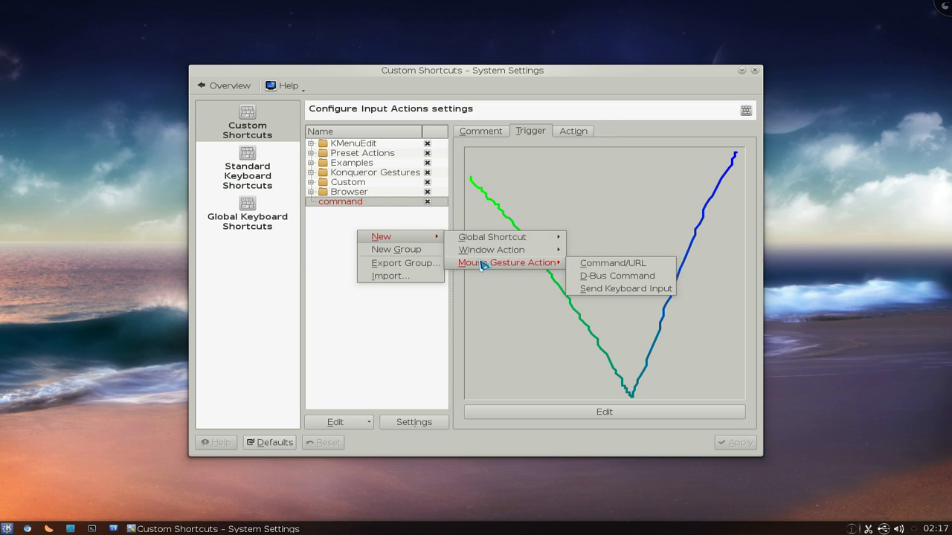
click(606, 277)
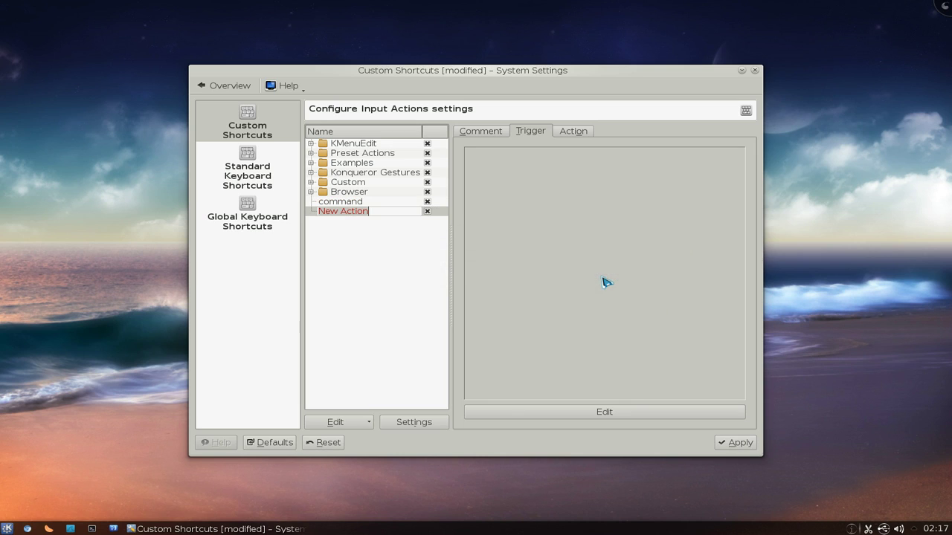
text(d-bus)
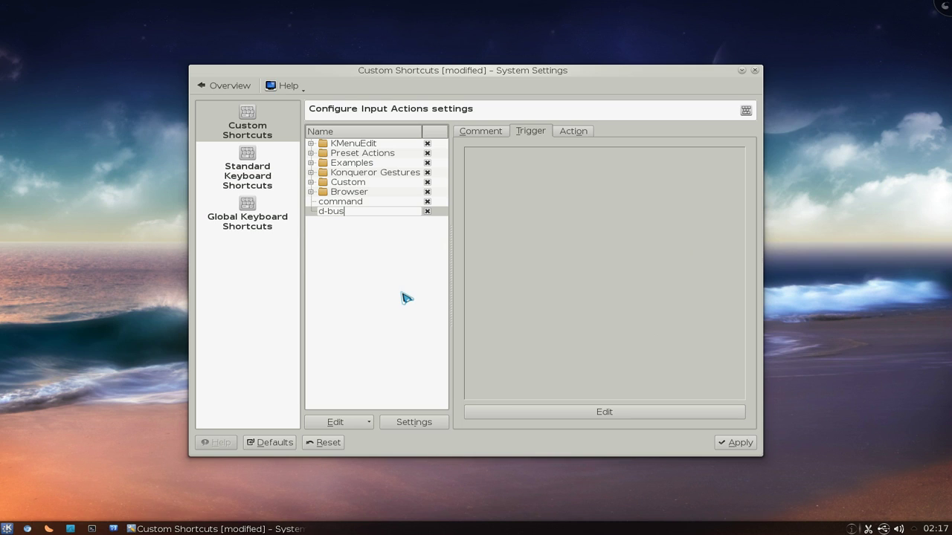
key(Return)
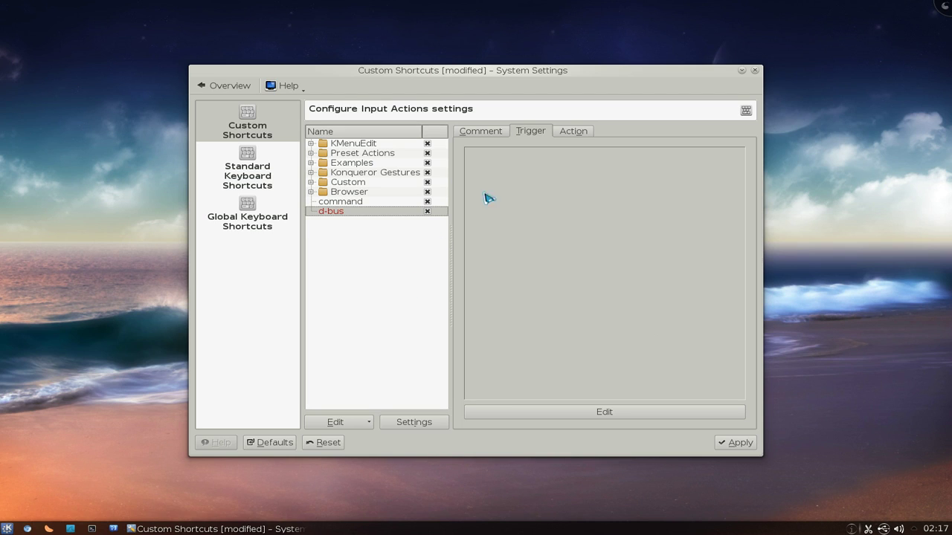
- Show the d-bus action's remote application and remote object fields, leave them empty, and apply the new action
click(581, 133)
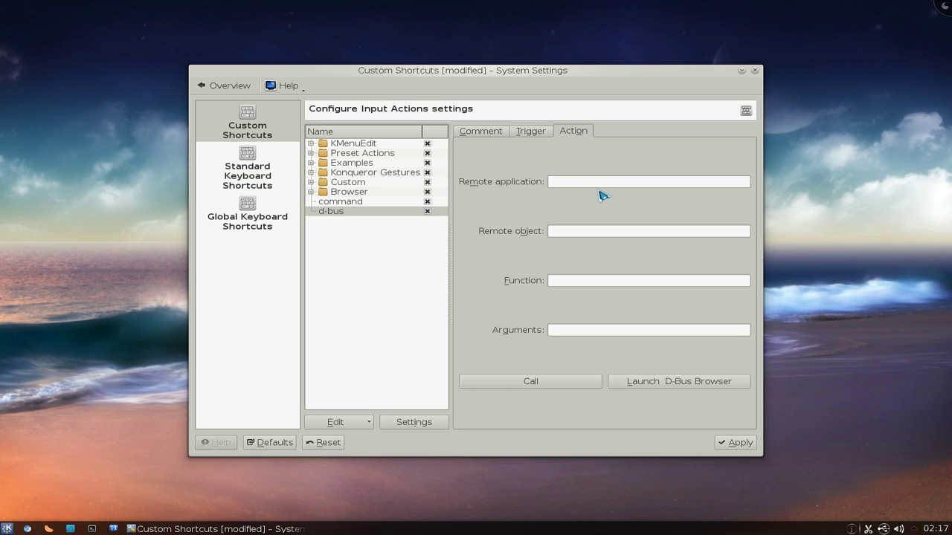
click(602, 185)
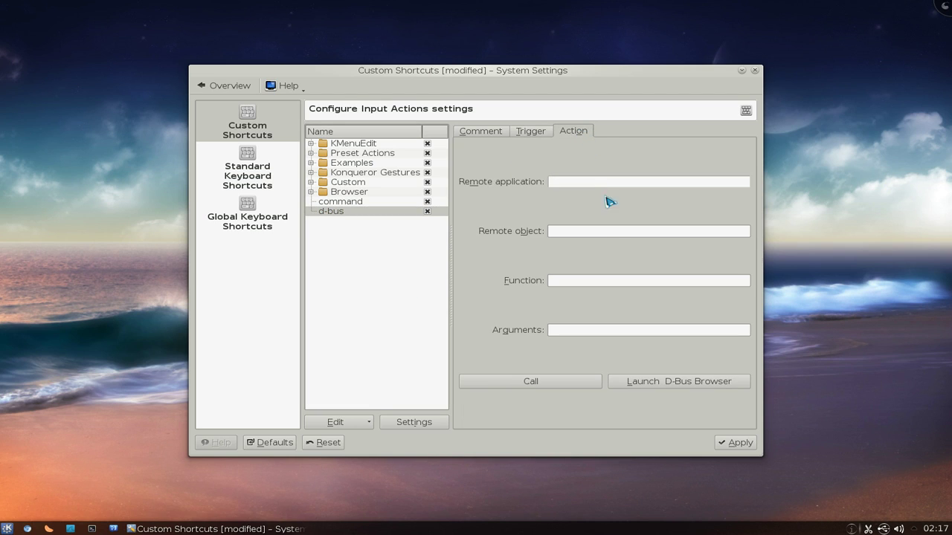
click(632, 233)
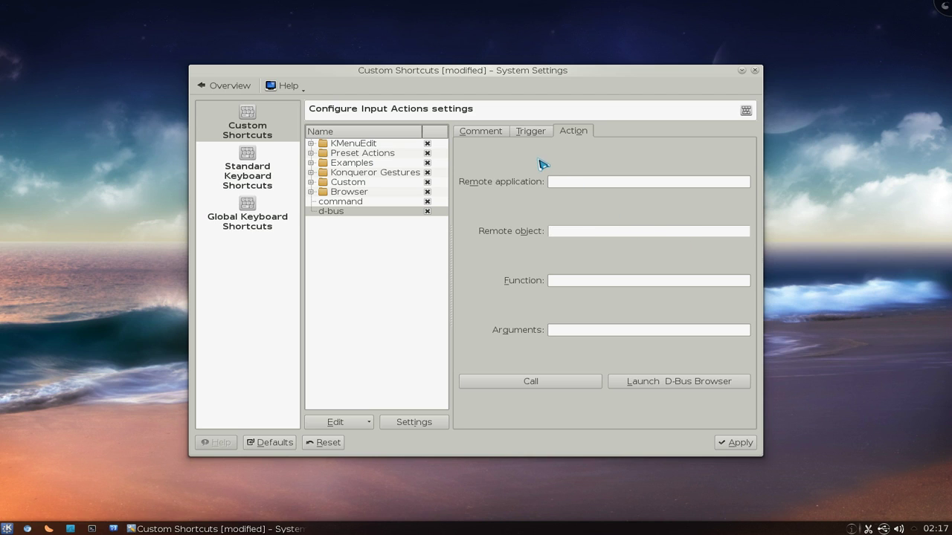
click(736, 442)
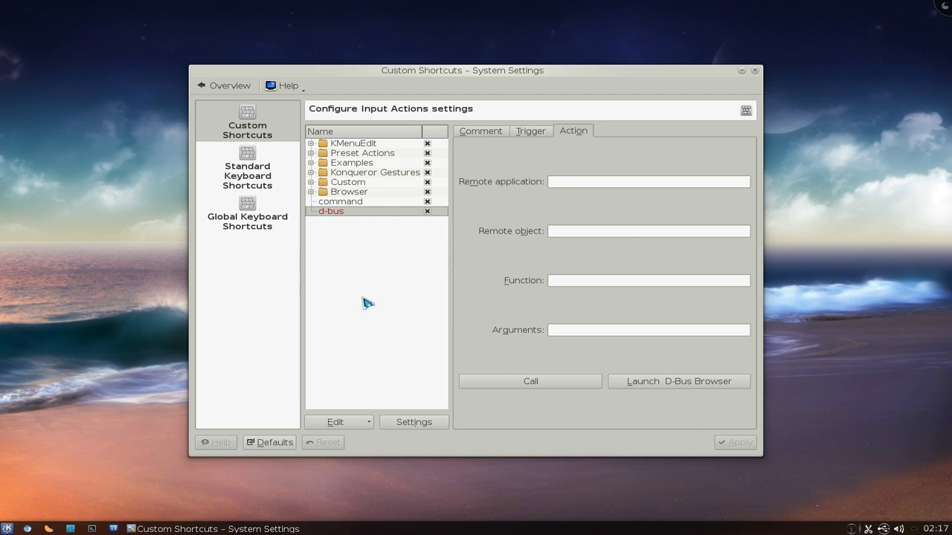
- Create a new Send Keyboard Input mouse gesture action named "keyboard"
right_click(355, 244)
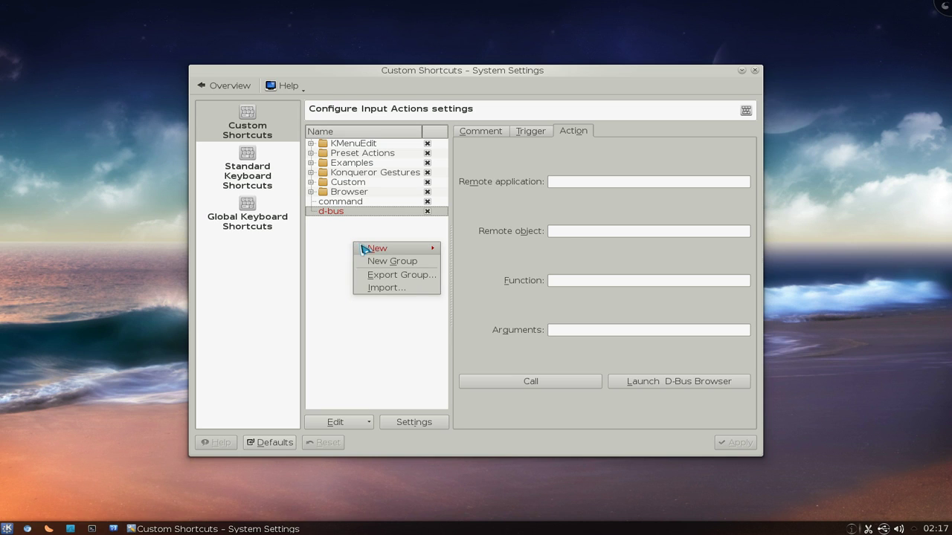
mouse_move(366, 250)
mouse_move(502, 277)
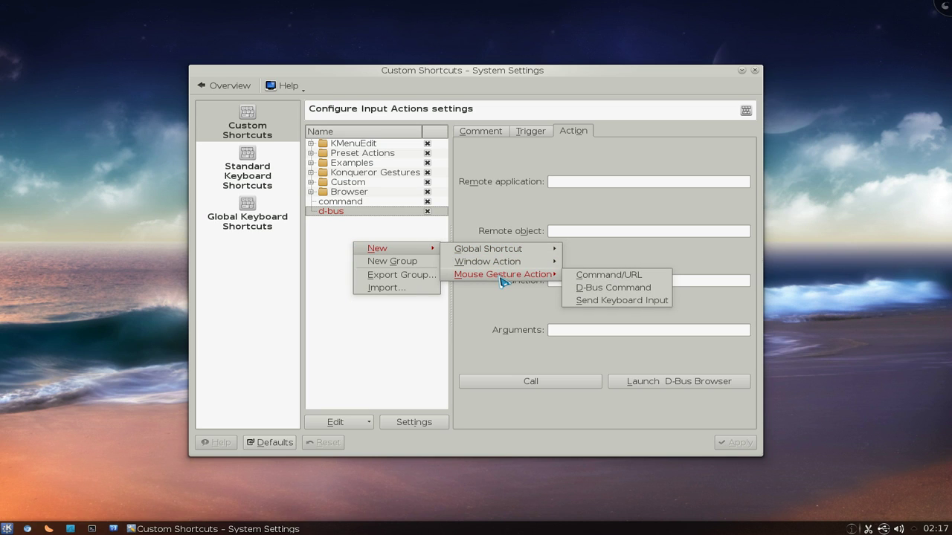
click(611, 301)
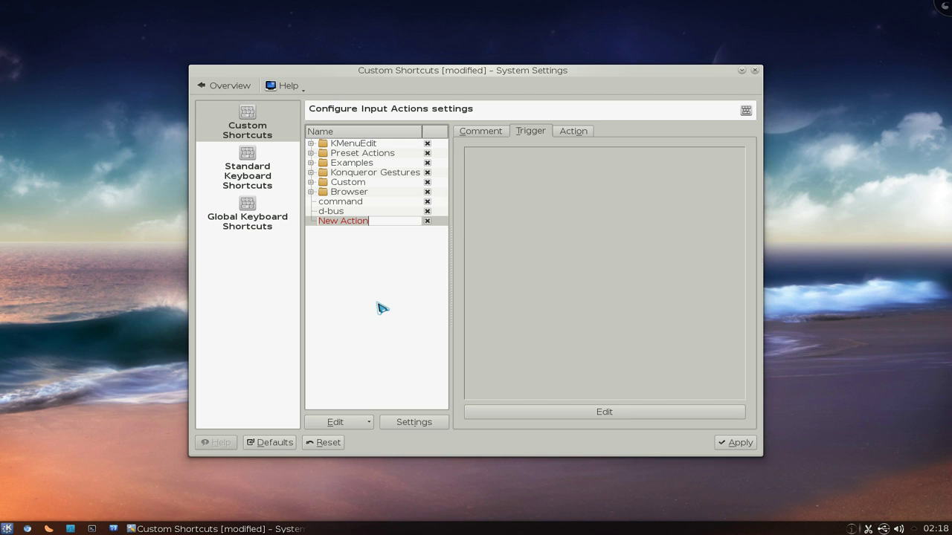
text(keyboard)
key(Return)
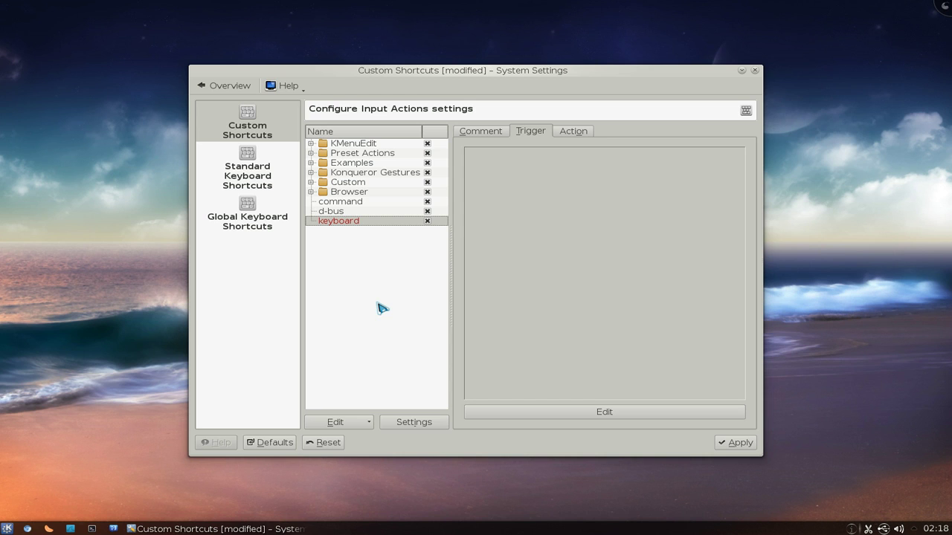
- Launch the Konsole terminal
key(alt+F2)
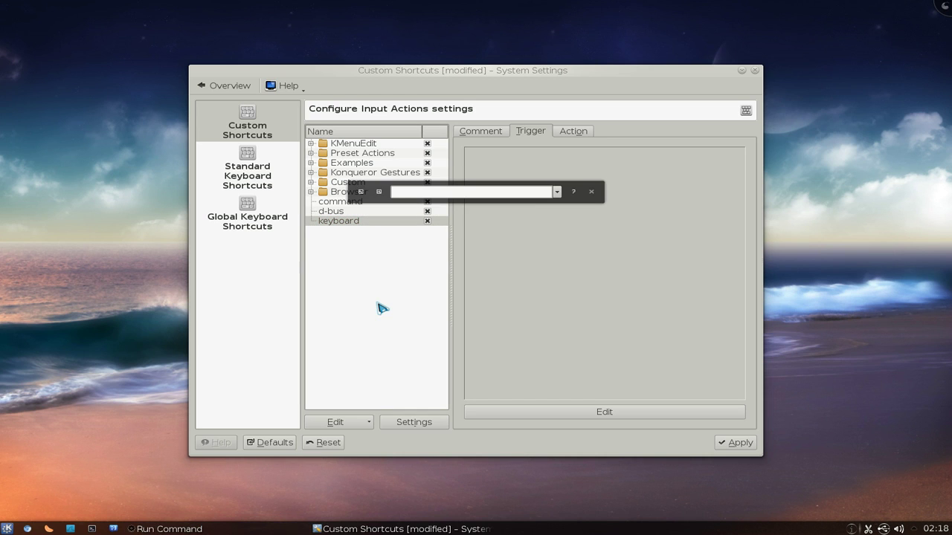
text(kon)
key(Return)
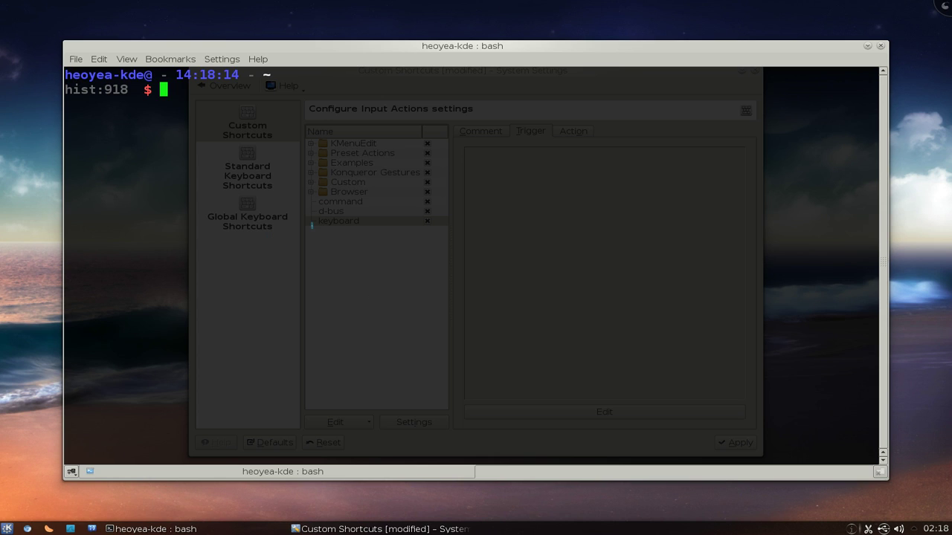
- Look up Konsole's quit shortcut, close the terminal, and enter Ctrl+Shift+Q as the keyboard action's input
click(76, 59)
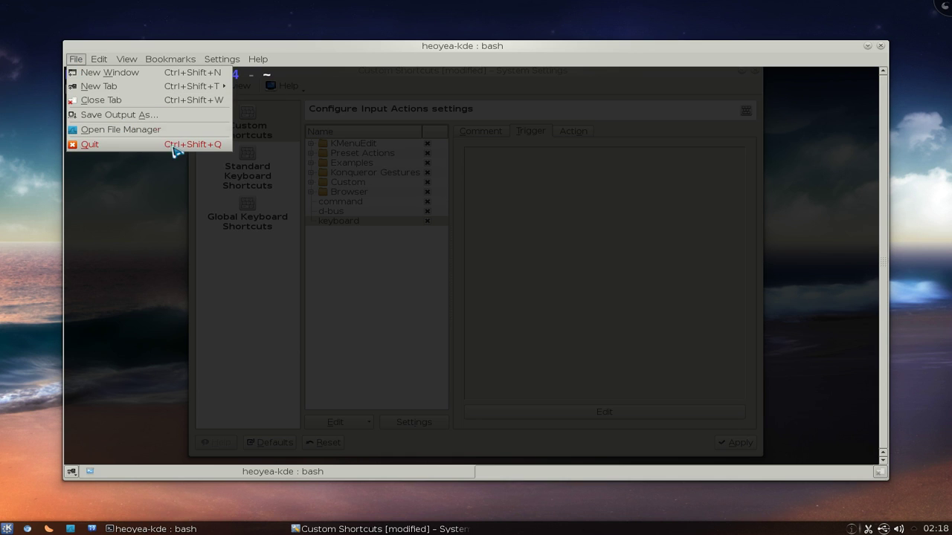
click(224, 146)
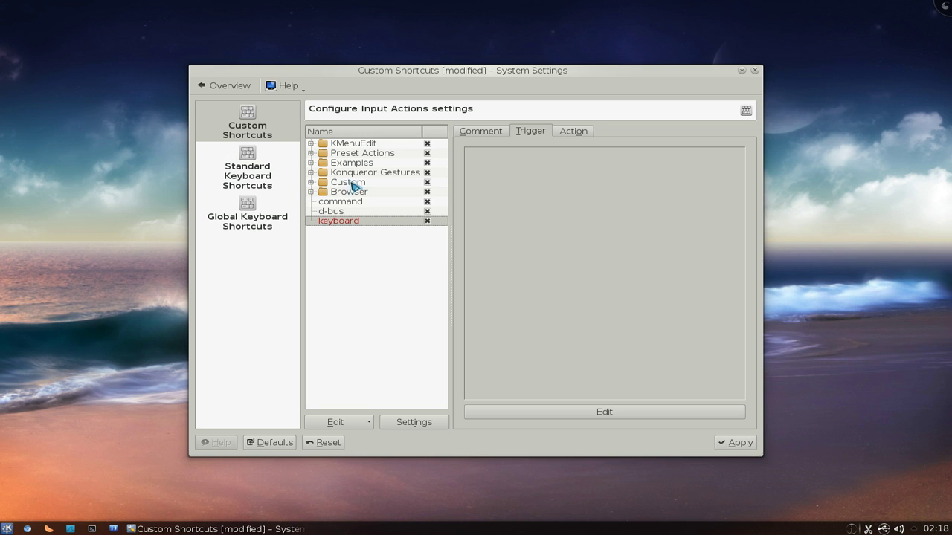
click(574, 135)
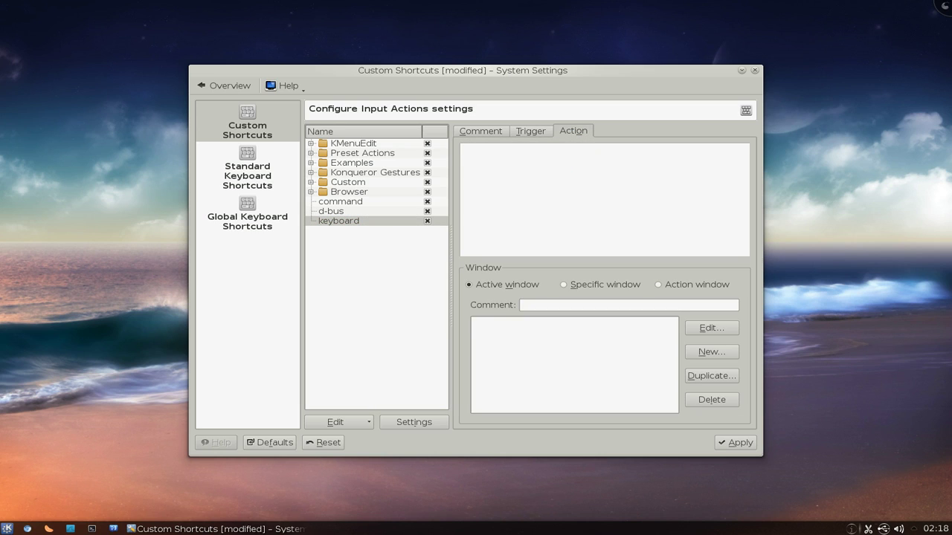
text(Ctrl+Shift+Q)
drag(554, 151, 462, 150)
click(557, 164)
- Record a loop-shaped trigger gesture with crossing ends for the keyboard action and apply the changes
click(531, 141)
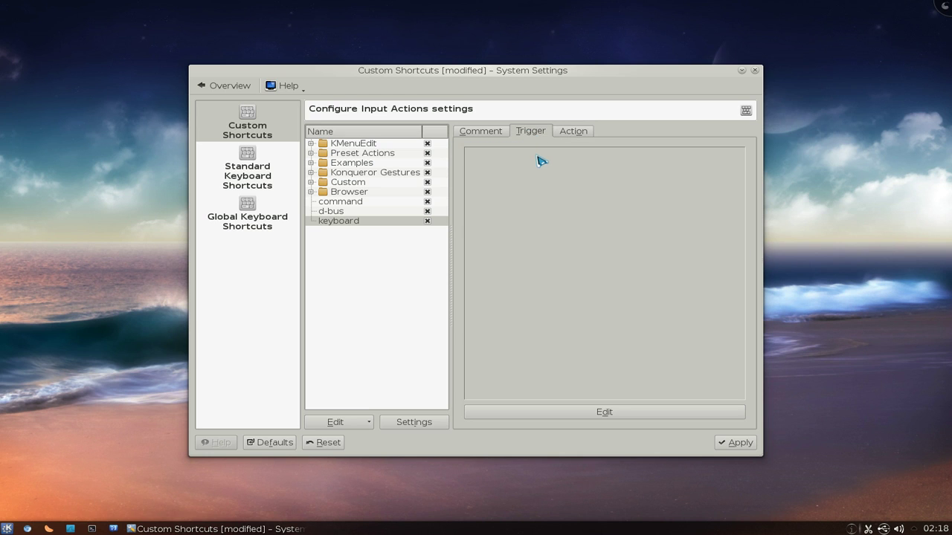
click(610, 415)
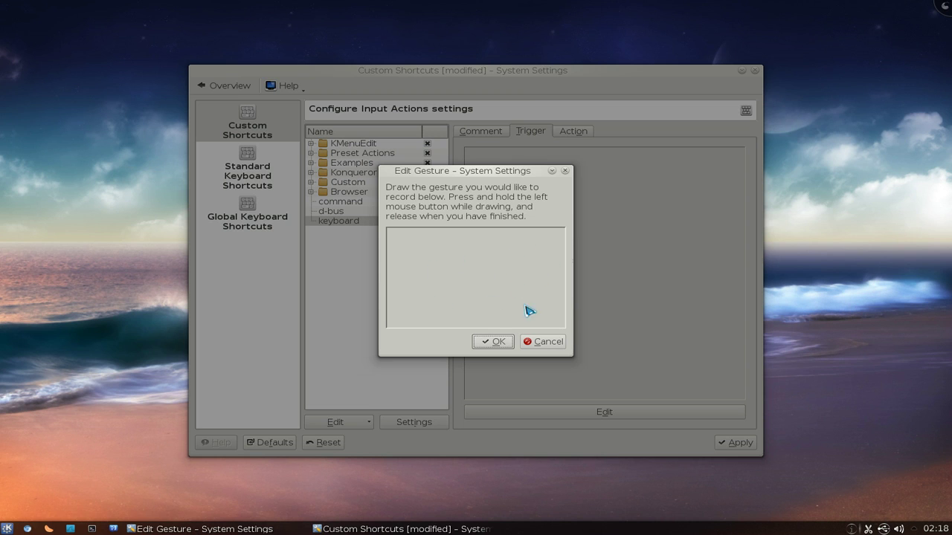
drag(528, 310, 542, 323)
click(733, 444)
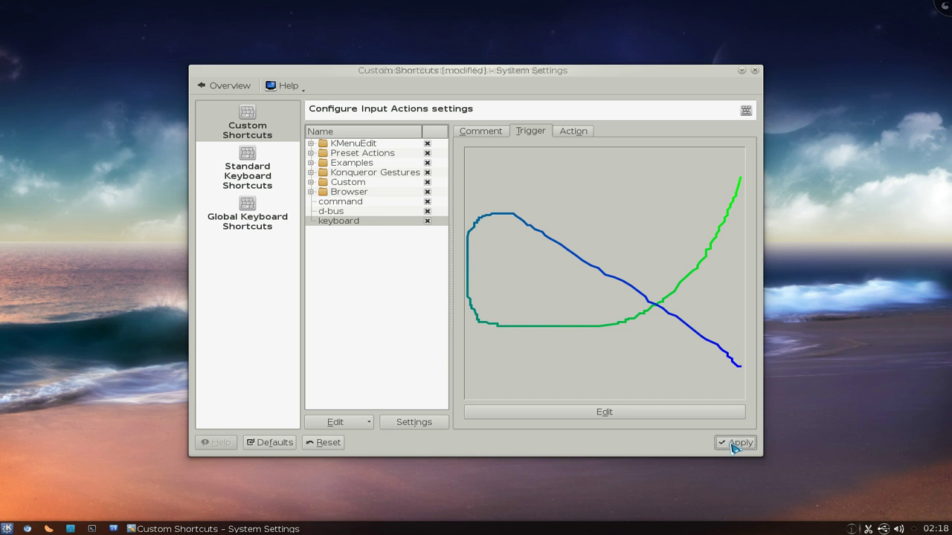
- Launch Konsole and close the terminal again to try out the new keyboard action
key(alt+F2)
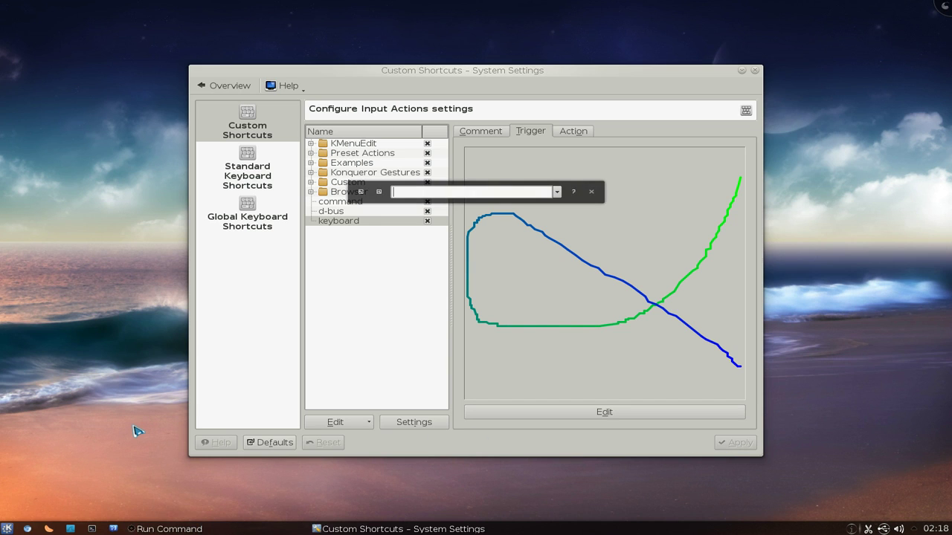
text(kon)
key(Return)
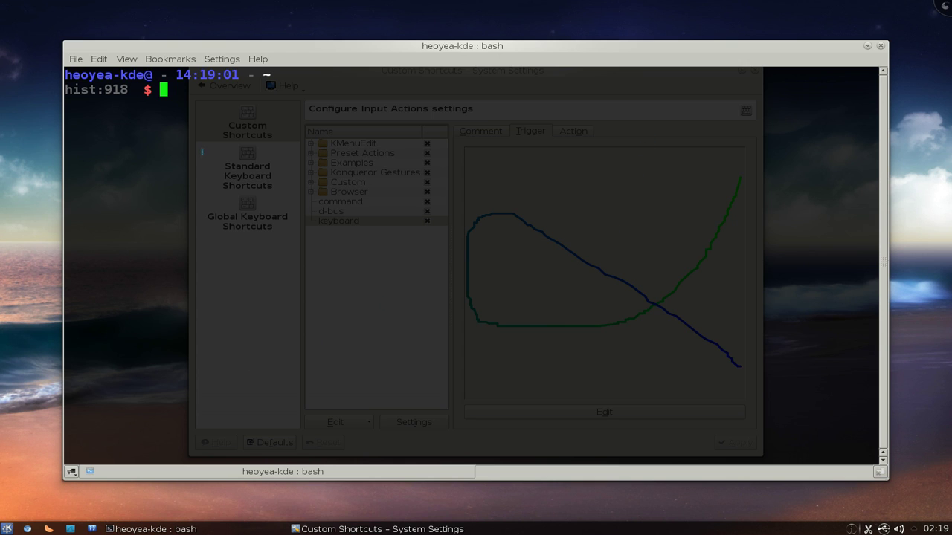
key(ctrl+d)
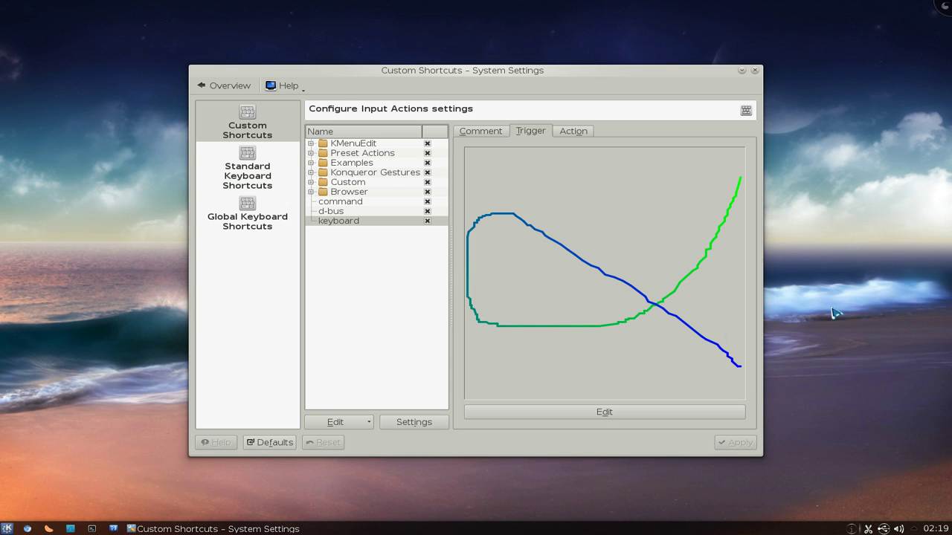
- Create a new enabled group holding the keyboard, d-bus and command actions
click(342, 211)
click(344, 223)
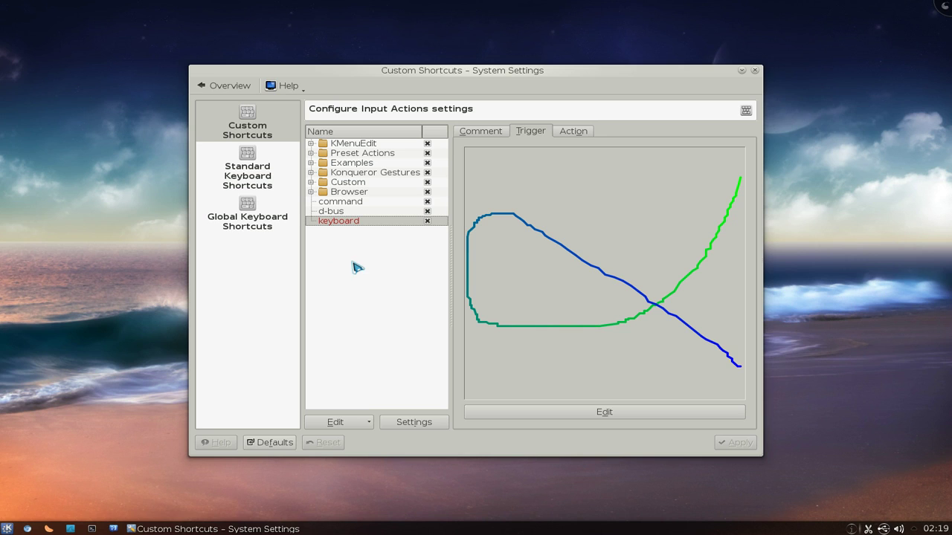
right_click(351, 254)
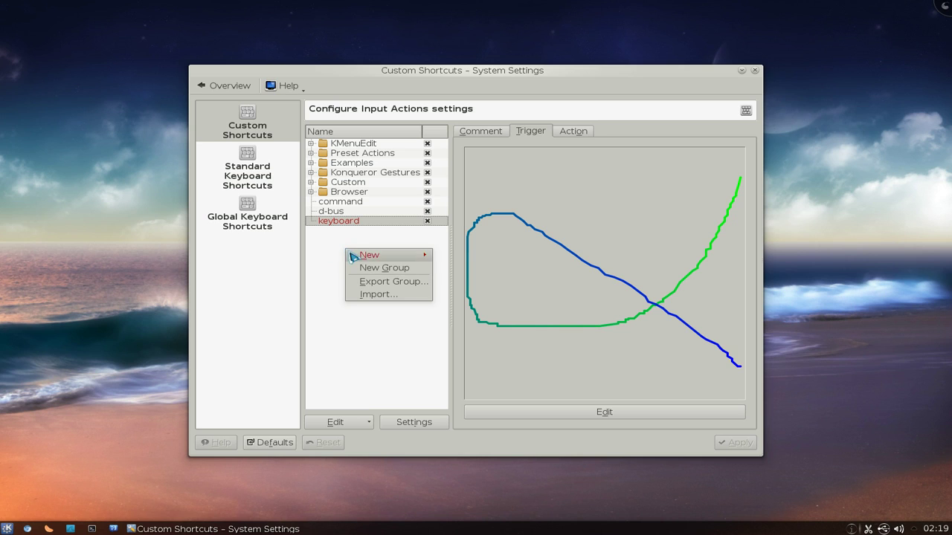
click(364, 273)
drag(342, 221, 323, 210)
click(311, 202)
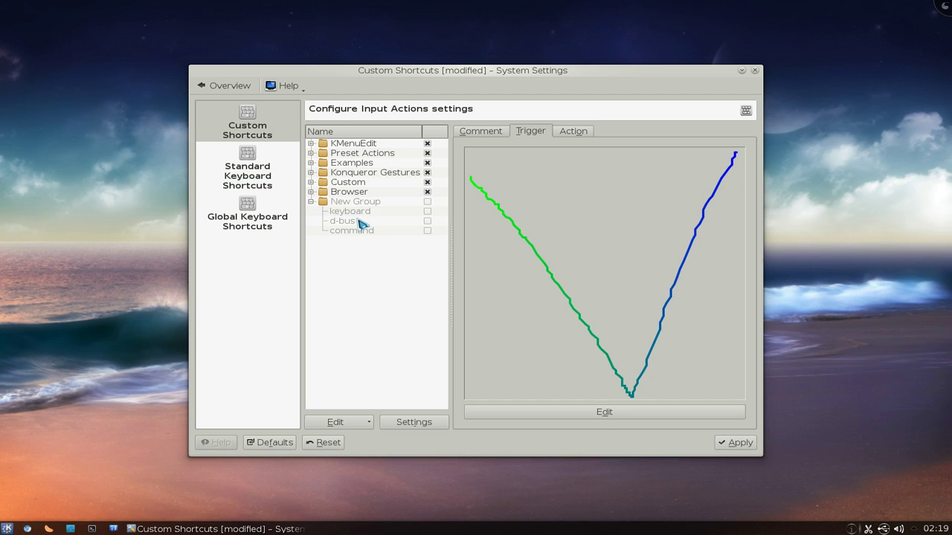
click(428, 202)
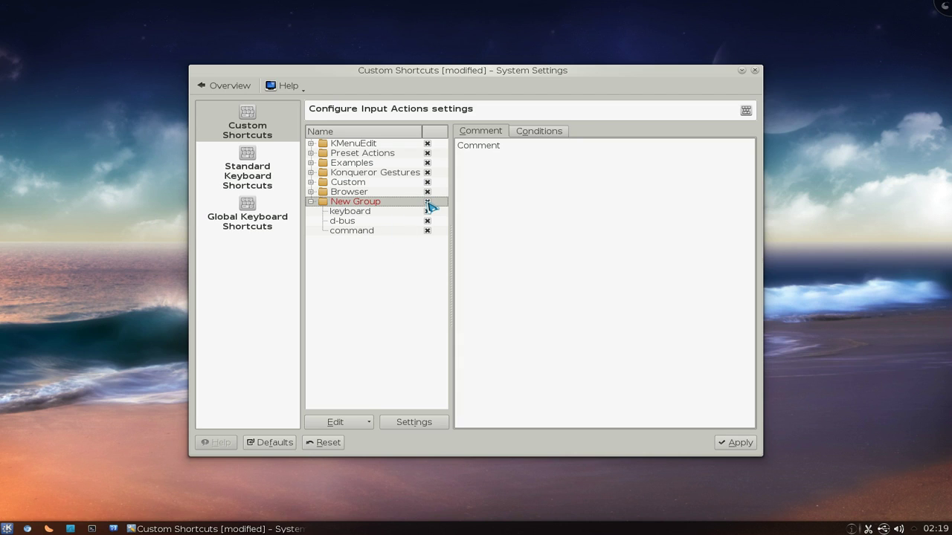
- Show the new group's conditions and the condition types that can be added to it
click(533, 131)
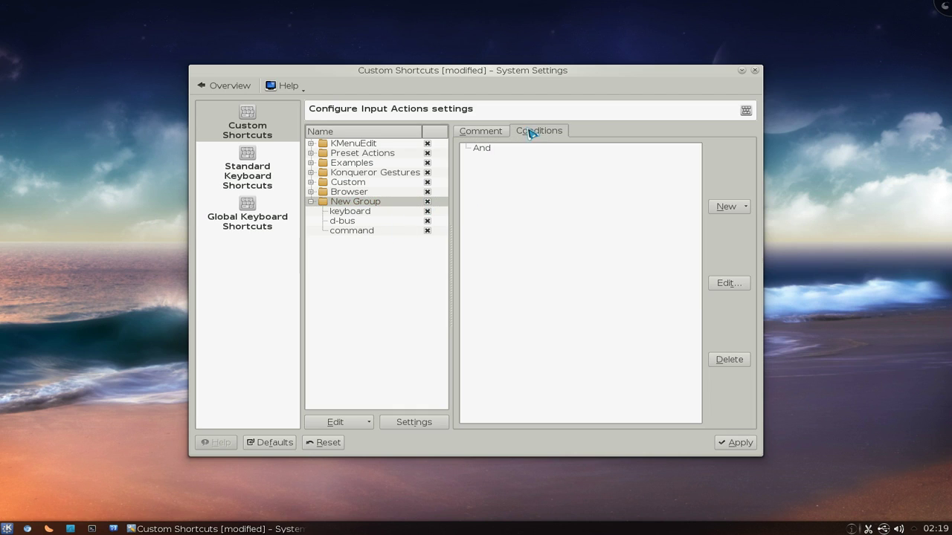
click(357, 202)
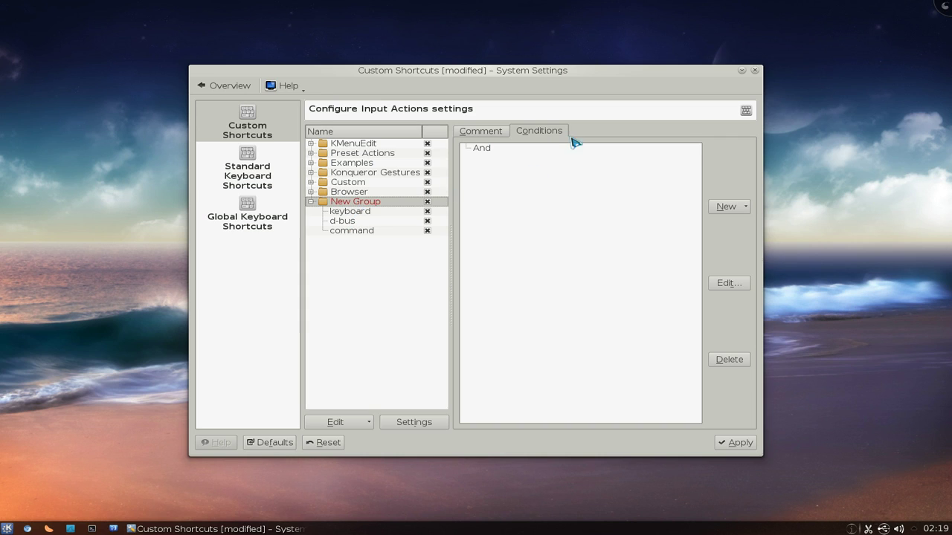
click(736, 208)
click(673, 259)
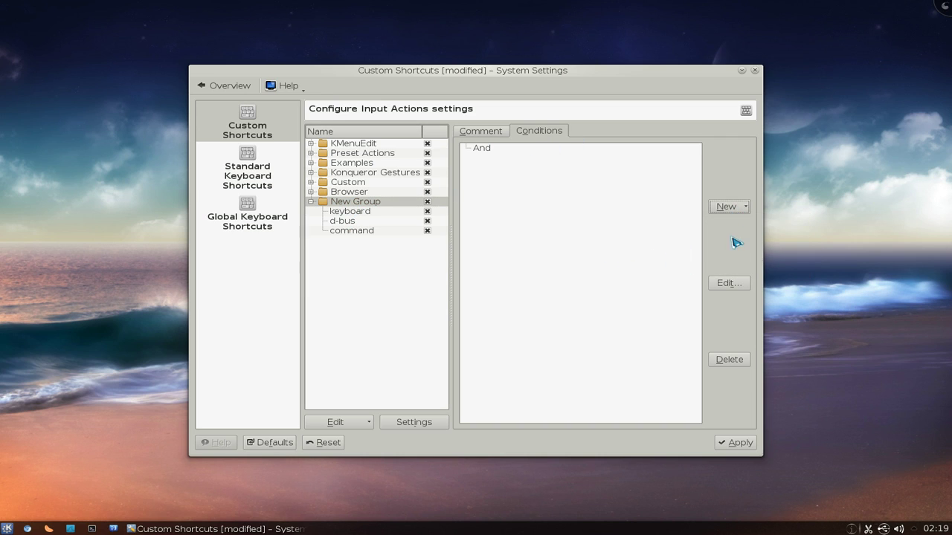
- Disable the new group with its three actions and collapse it
drag(316, 210, 429, 209)
click(428, 203)
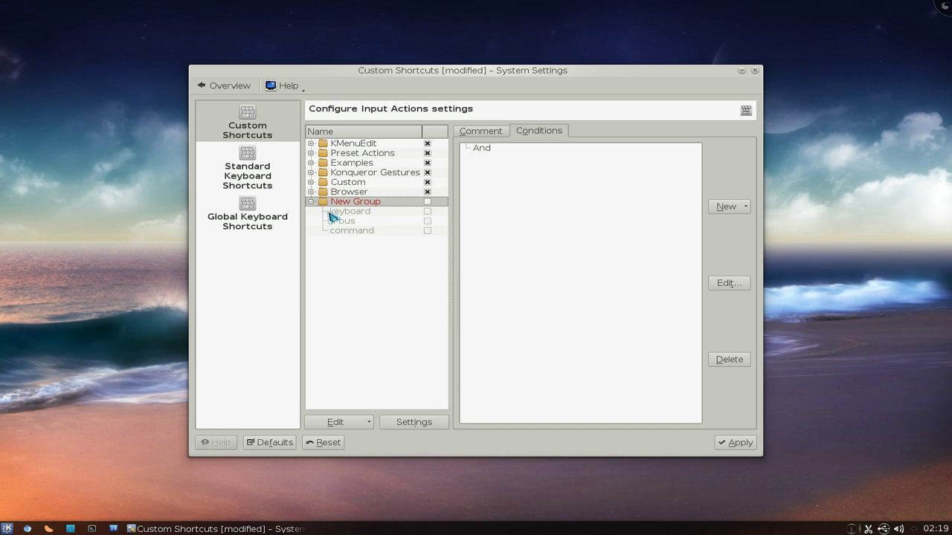
click(311, 201)
- Expand the Browser group and view its conditions and the condition types available under And
click(311, 191)
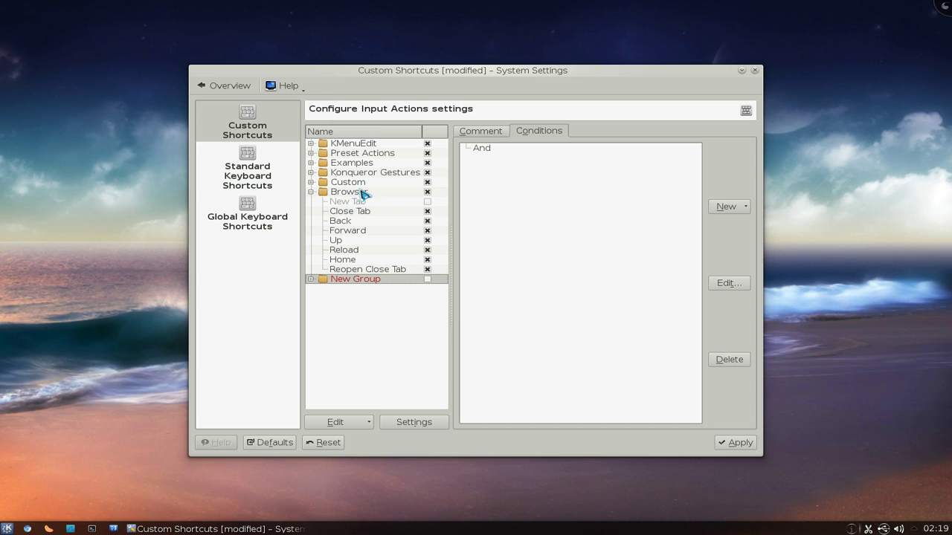
click(362, 195)
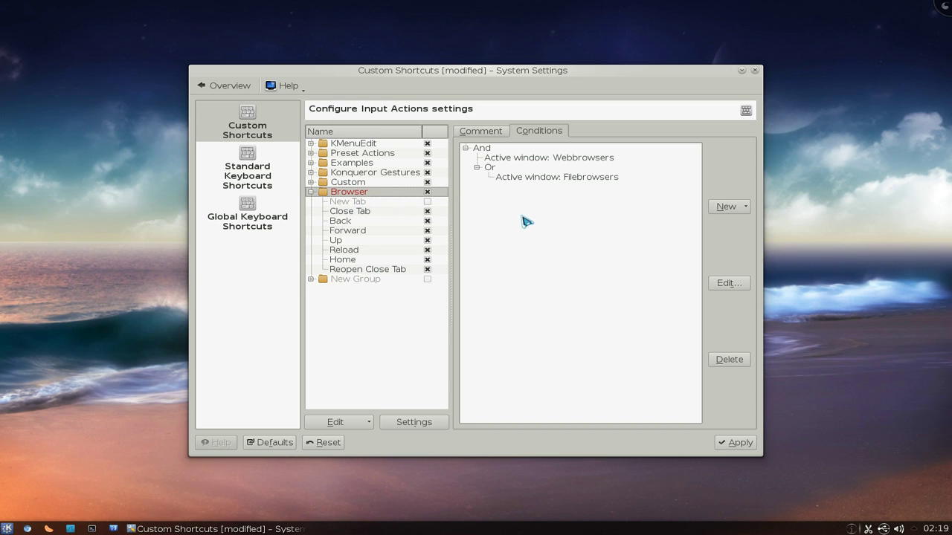
click(495, 151)
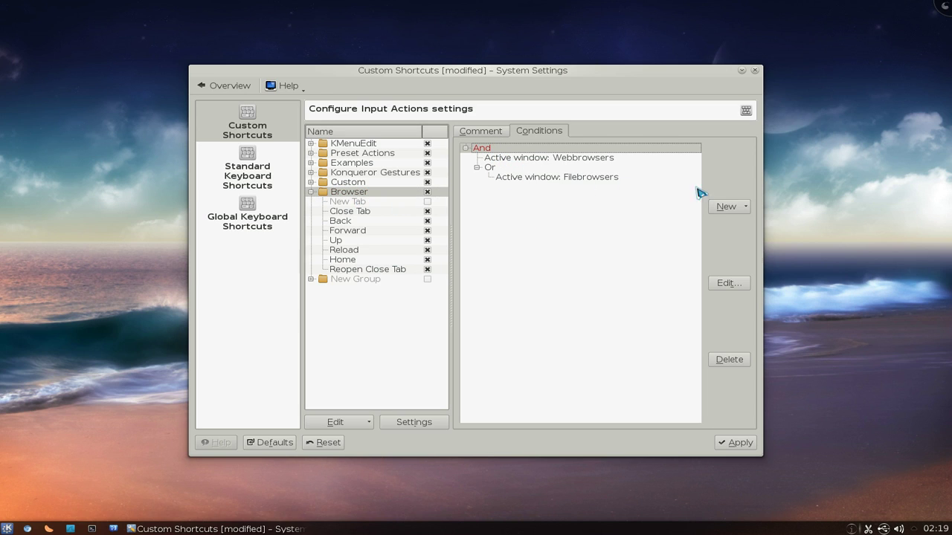
click(732, 207)
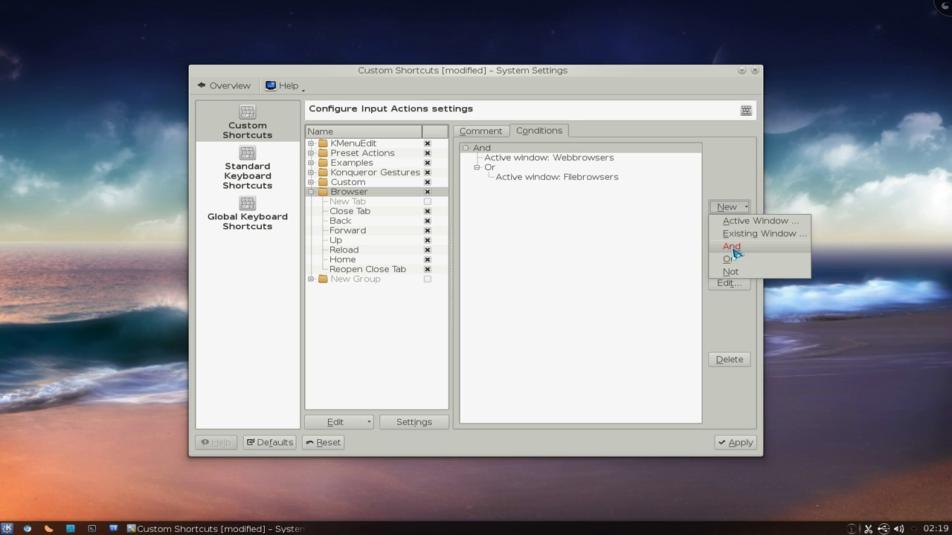
click(561, 215)
- Look through the window list of the Browser group's Webbrowsers condition and close it without changes
click(561, 159)
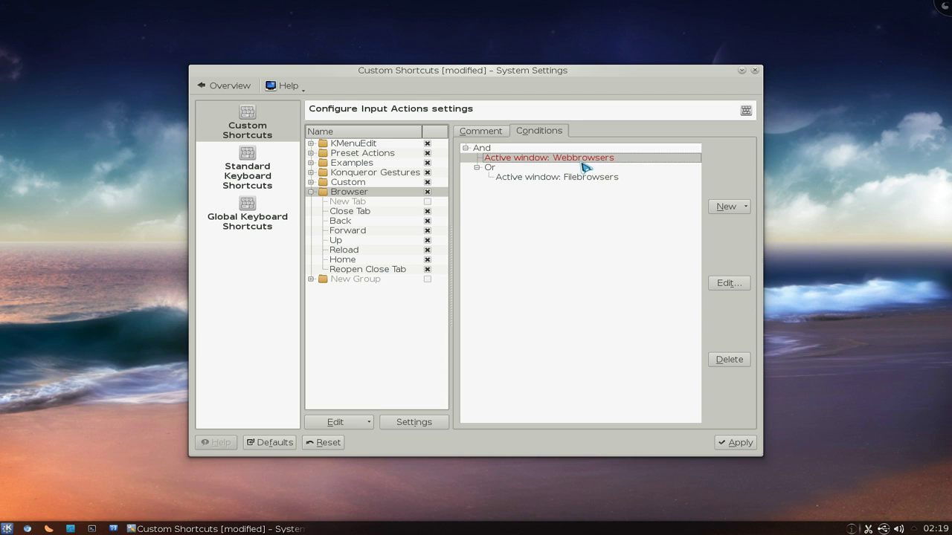
click(725, 287)
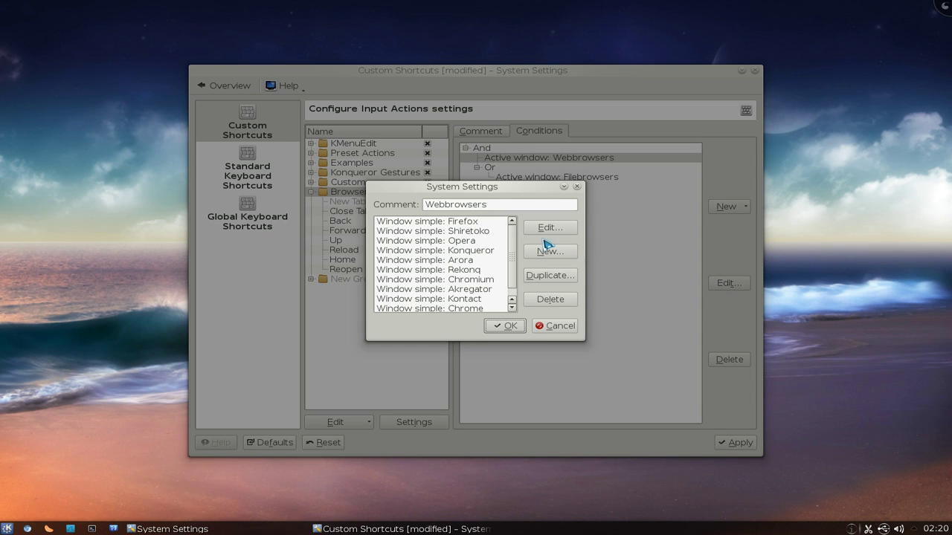
drag(492, 189, 642, 185)
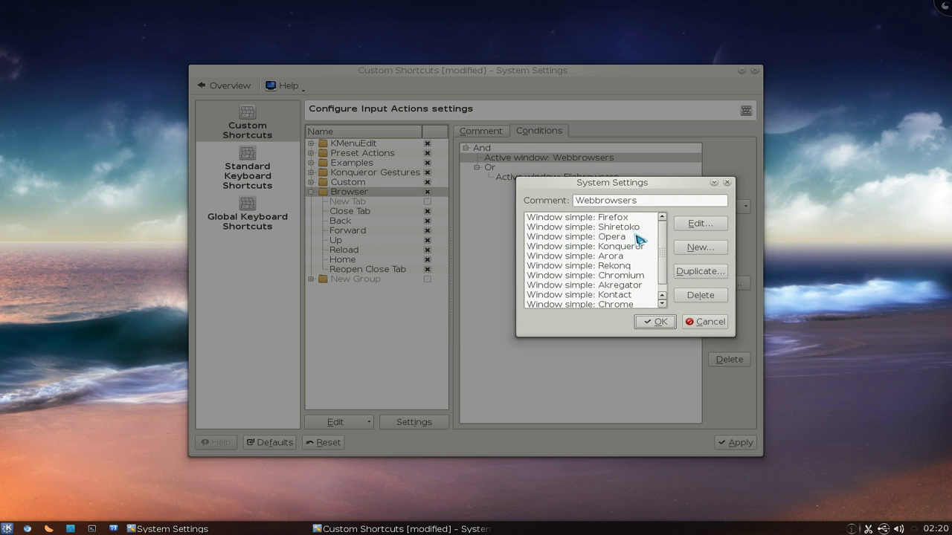
scroll(629, 262, down, 1)
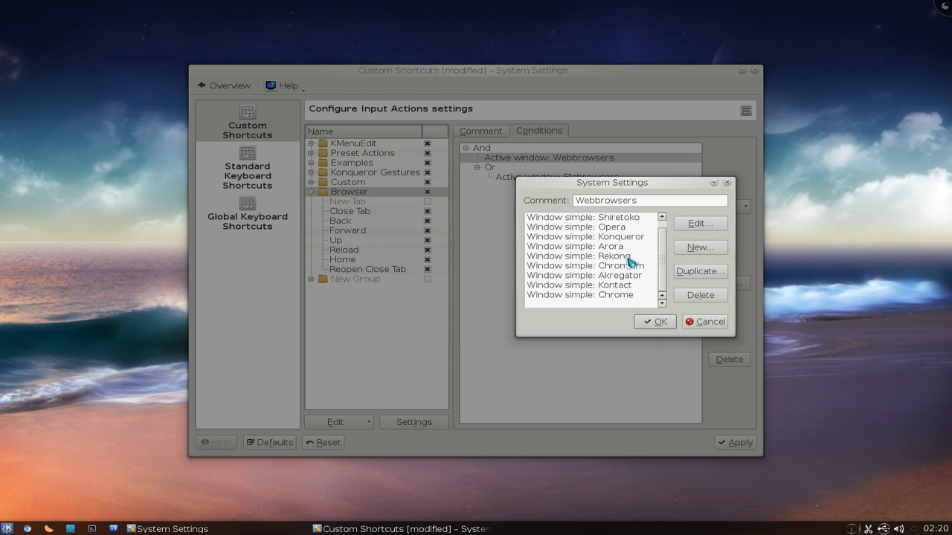
click(705, 322)
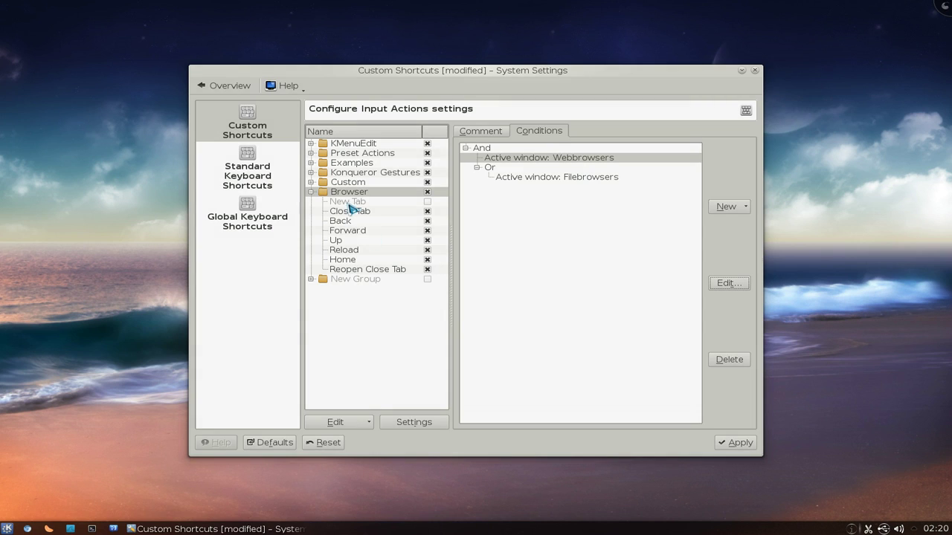
- Reopen the Browser group's Webbrowsers active window condition for editing
click(349, 269)
click(350, 193)
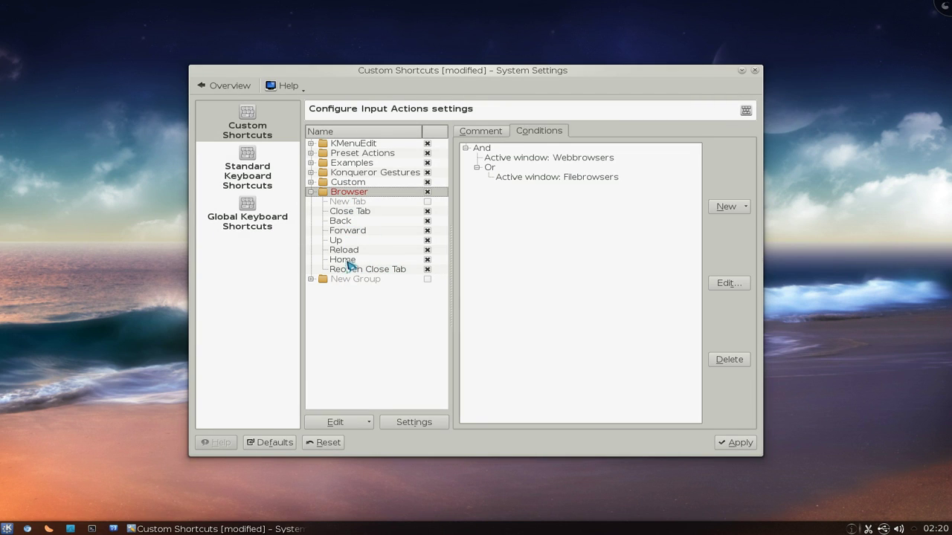
click(576, 159)
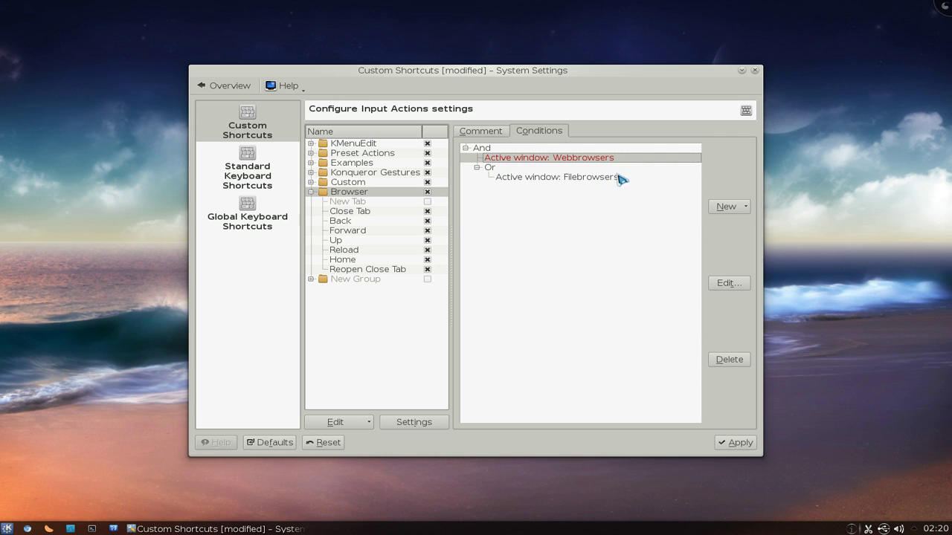
click(727, 284)
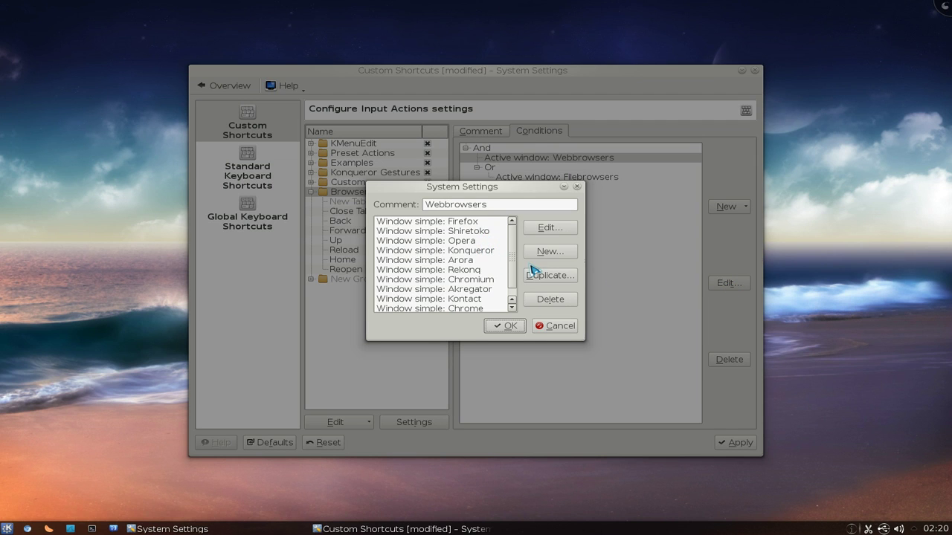
- Examine the comment and window class of the Firefox window definition and close it without changes
click(472, 222)
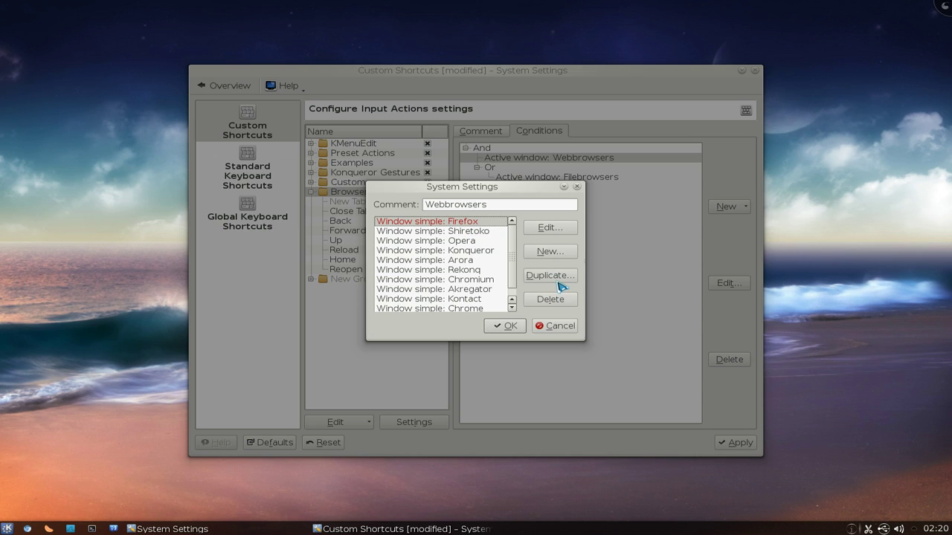
click(550, 228)
click(474, 176)
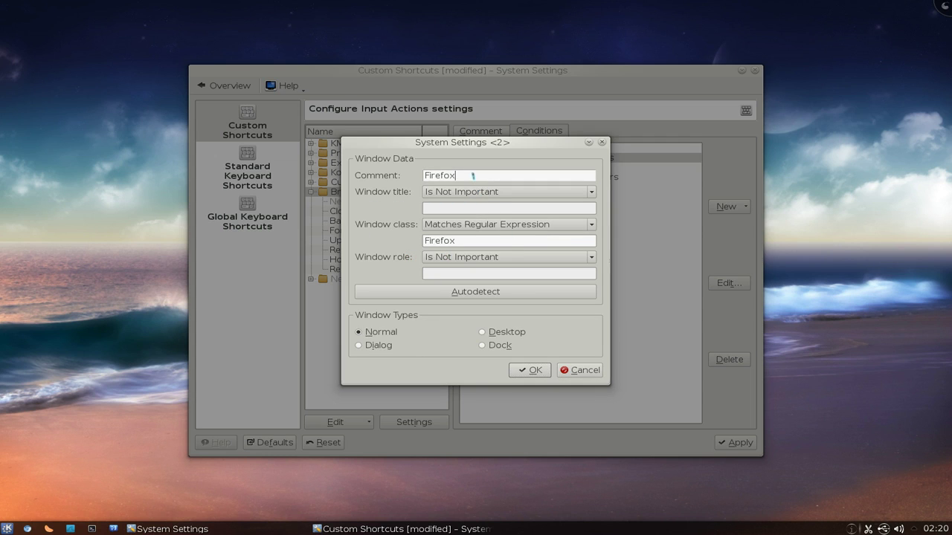
double_click(474, 176)
click(467, 177)
click(470, 241)
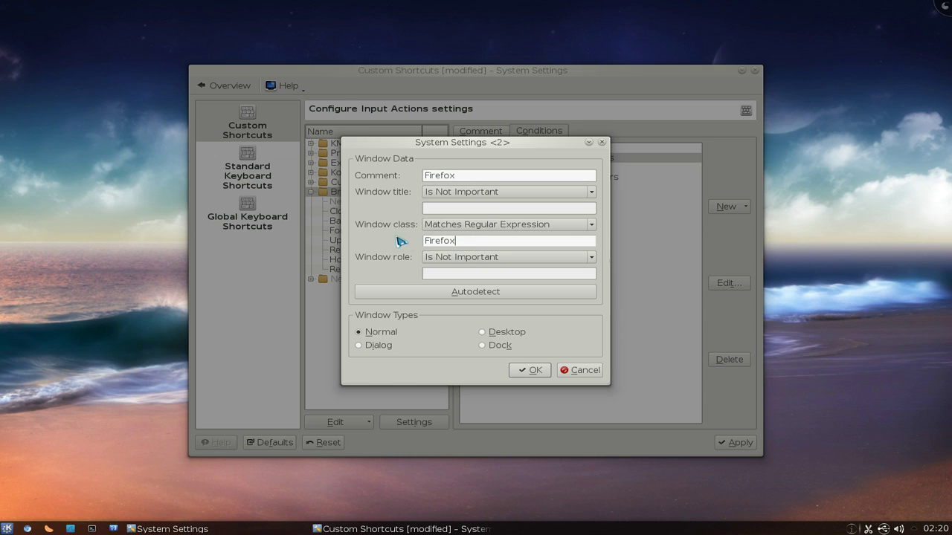
double_click(457, 242)
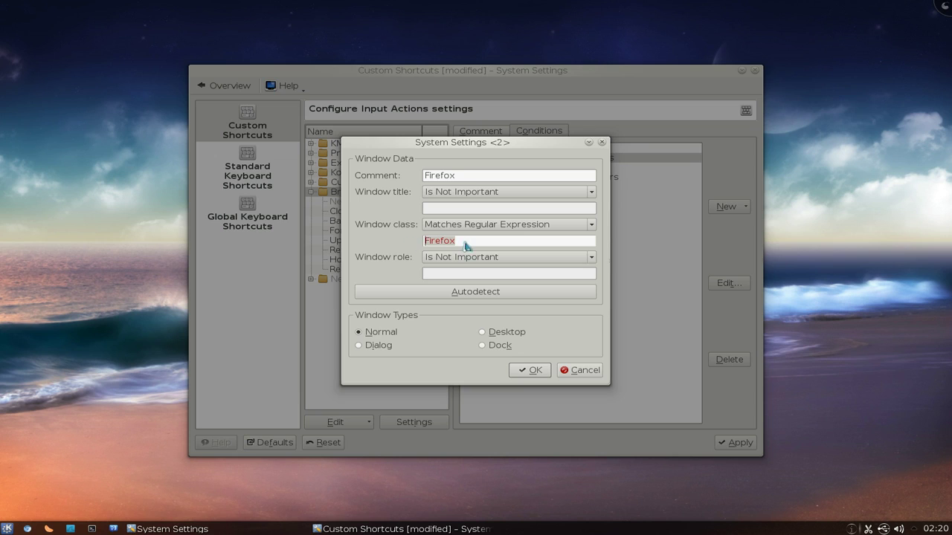
click(466, 245)
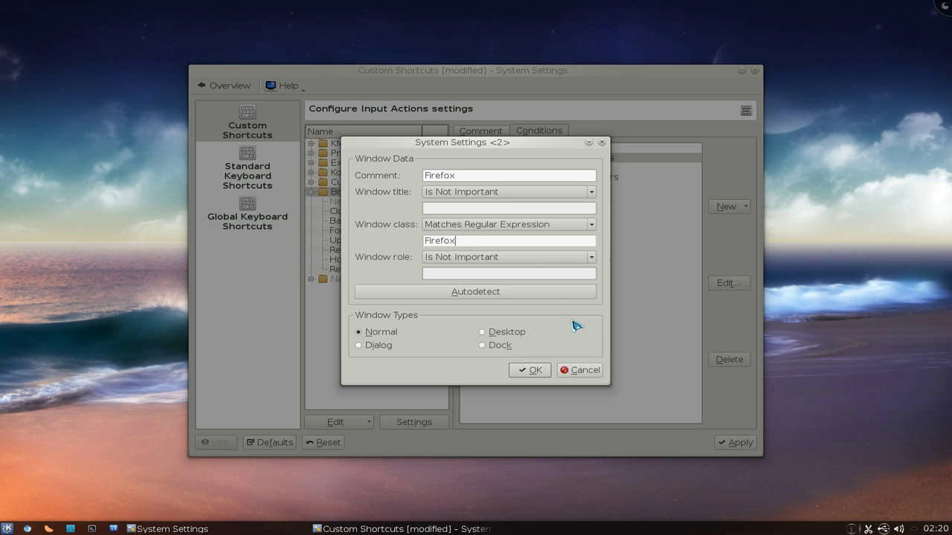
click(587, 373)
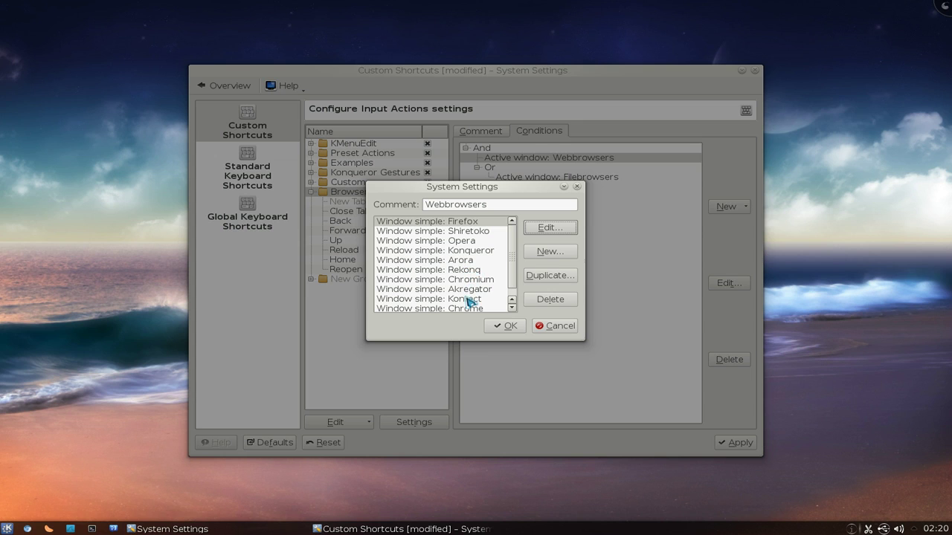
- Examine the comment and window class of the Chromium window definition, then close it and the Webbrowsers condition without changes
click(469, 280)
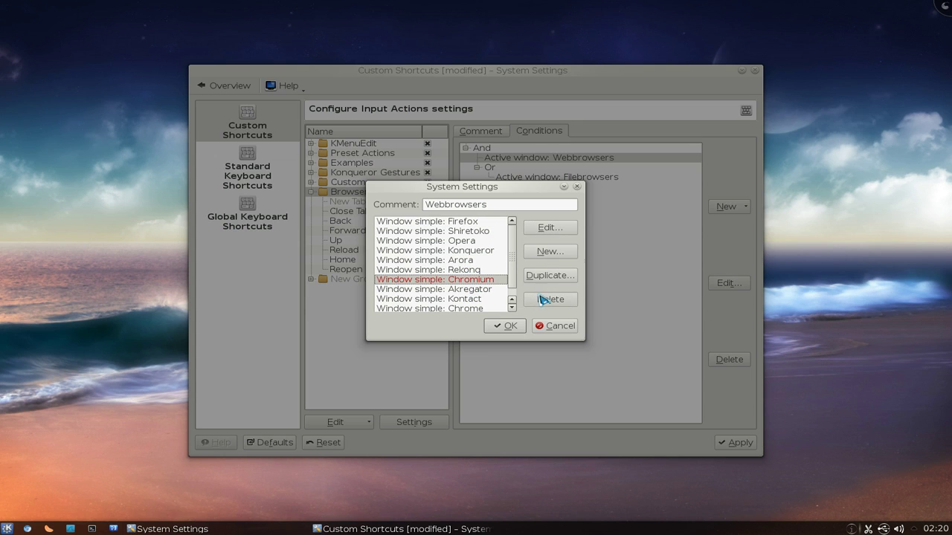
click(550, 228)
drag(493, 240, 418, 240)
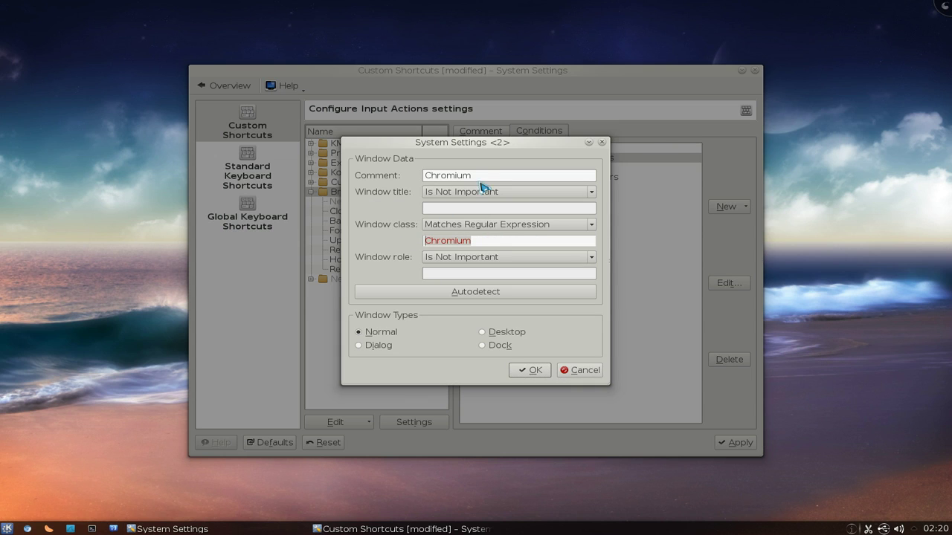
click(485, 242)
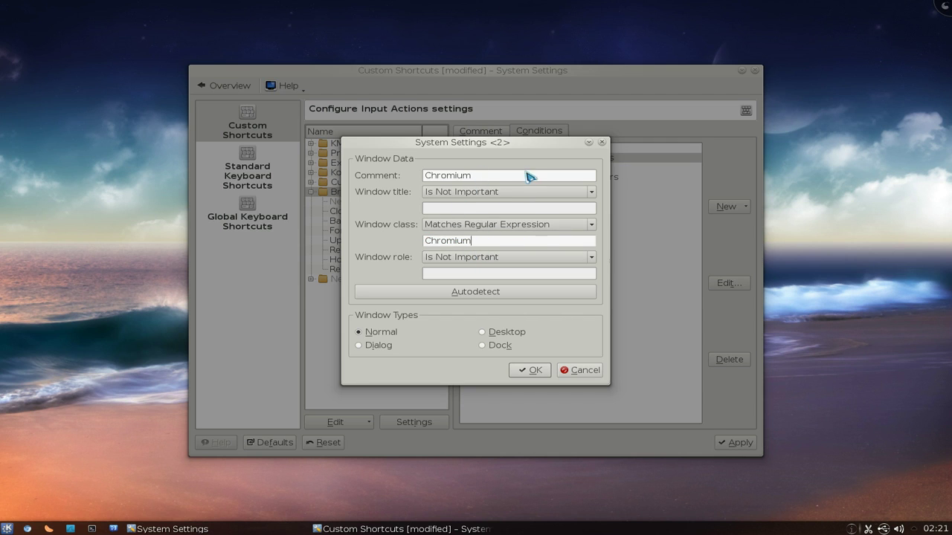
click(577, 372)
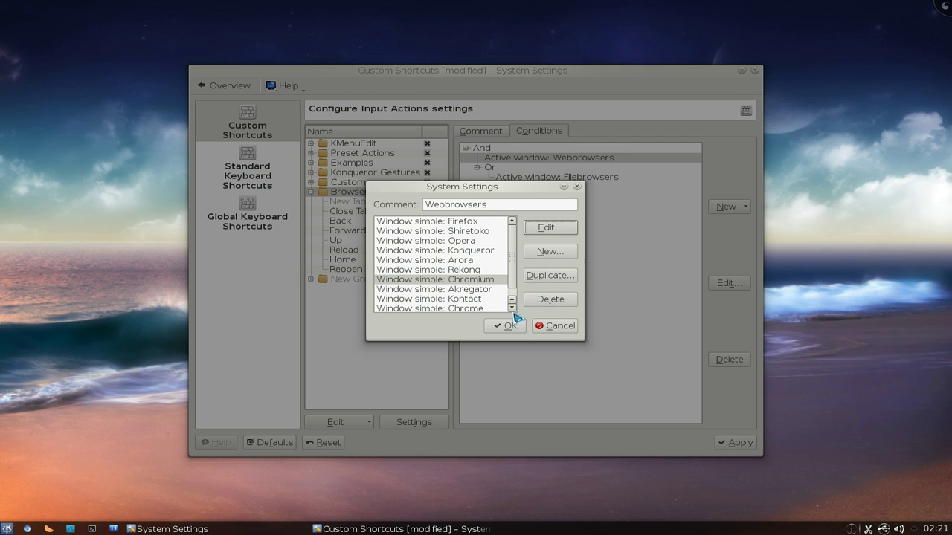
click(556, 327)
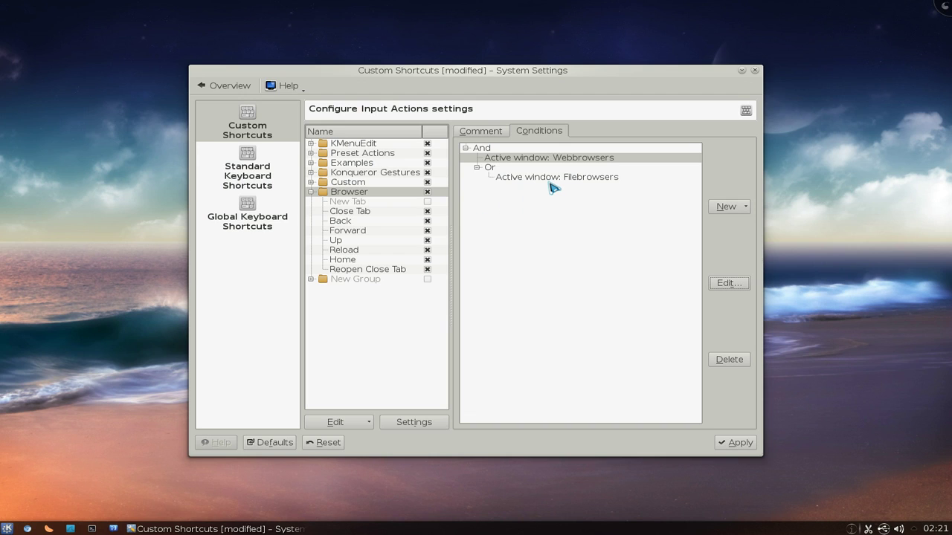
- Open the Filebrowsers condition under Or for editing and view a blank new window definition without creating it
click(493, 169)
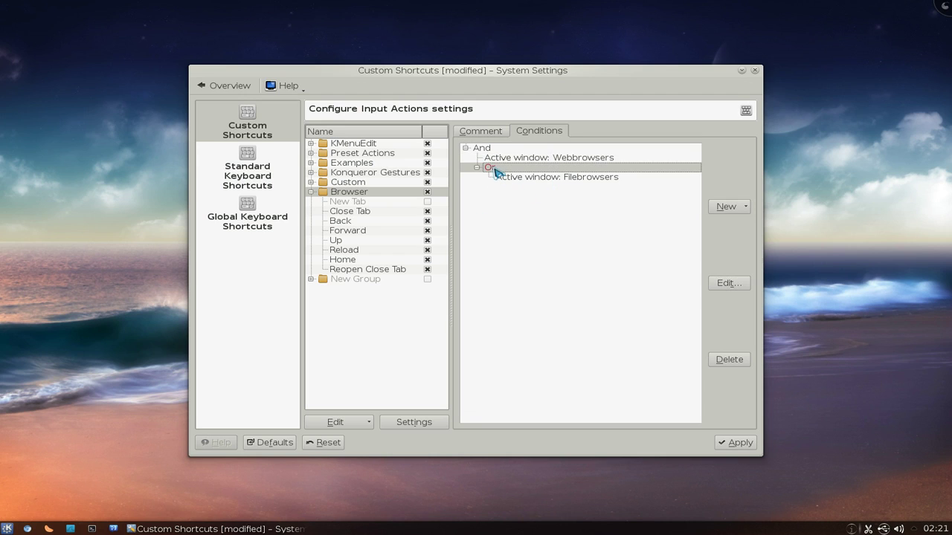
click(548, 178)
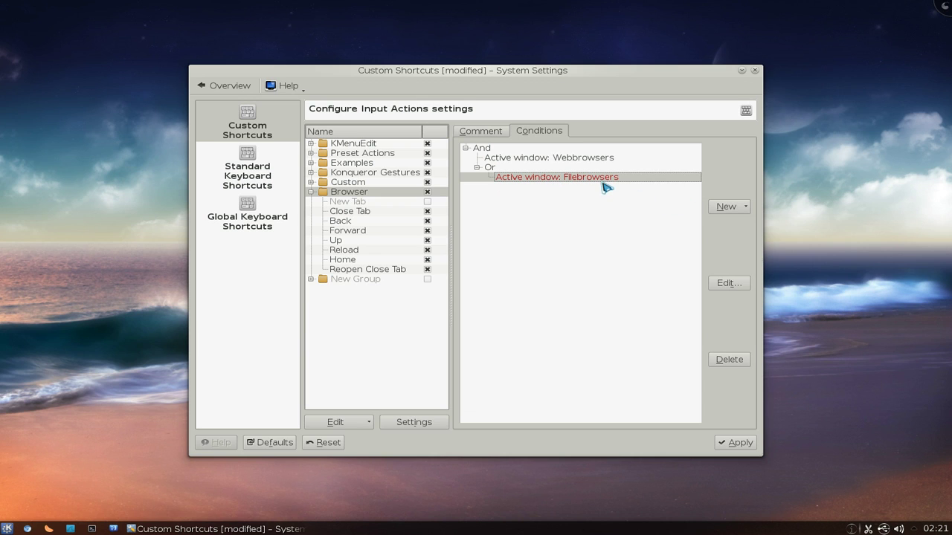
click(728, 287)
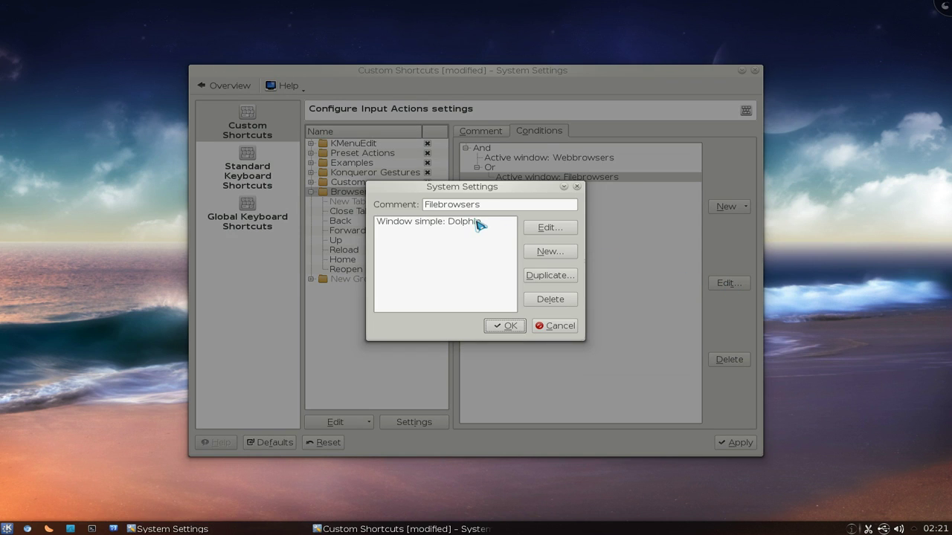
click(476, 222)
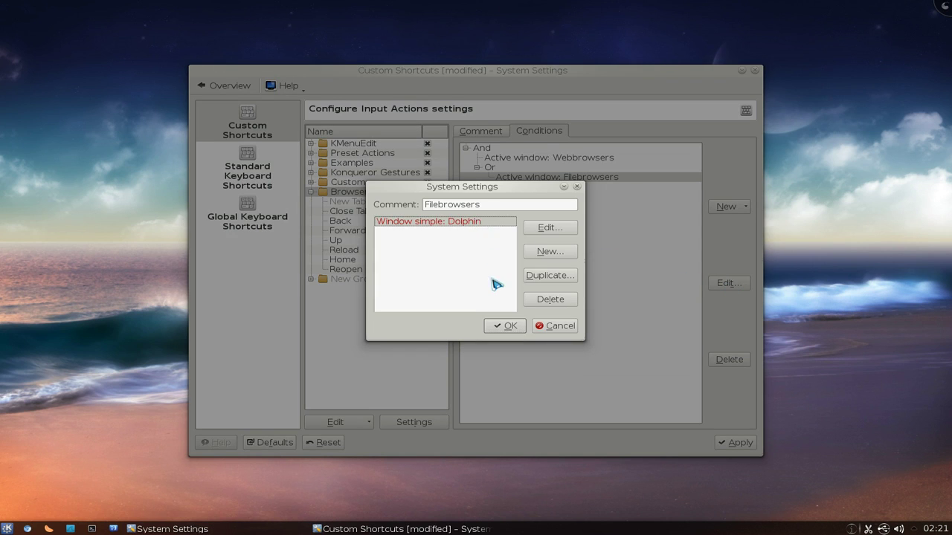
click(565, 254)
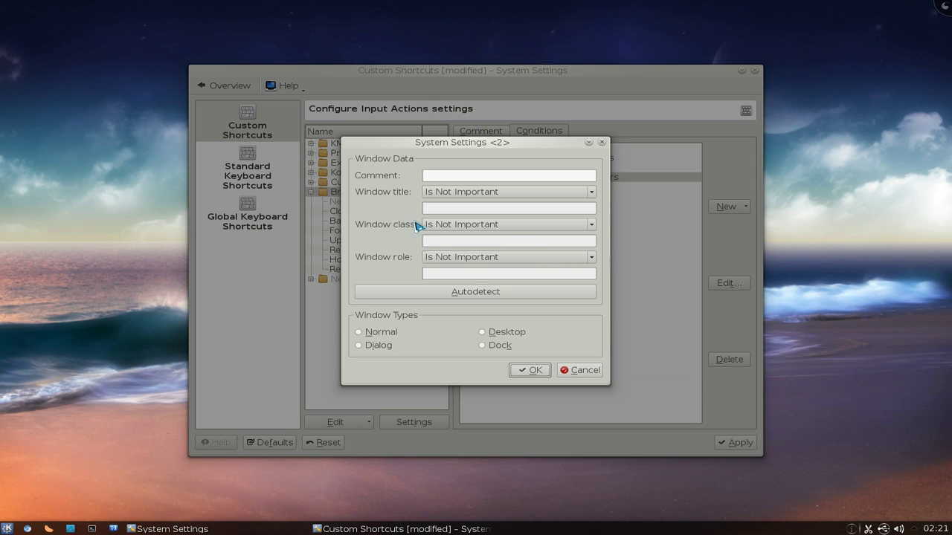
click(582, 371)
- Examine the comment and window class of the Dolphin window definition, then close it and the Filebrowsers condition without changes
click(532, 231)
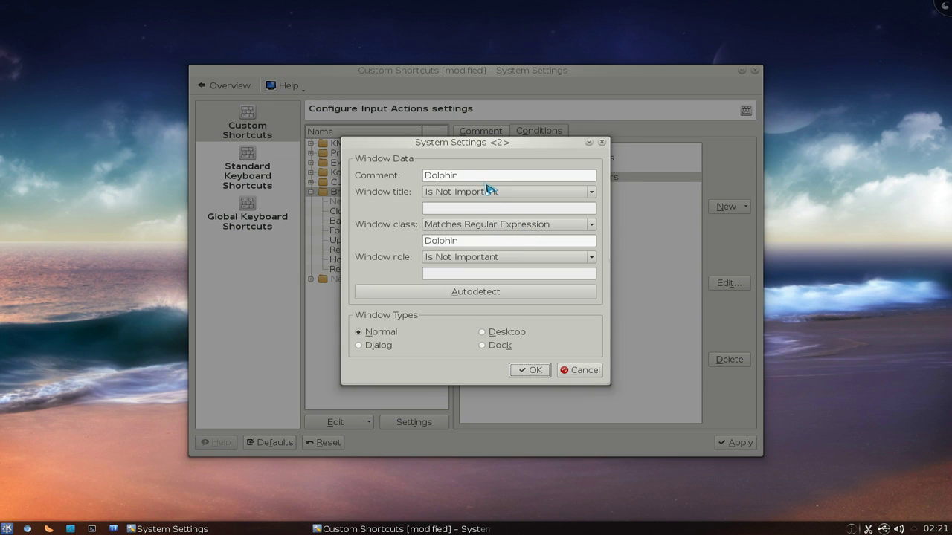
double_click(471, 177)
double_click(480, 240)
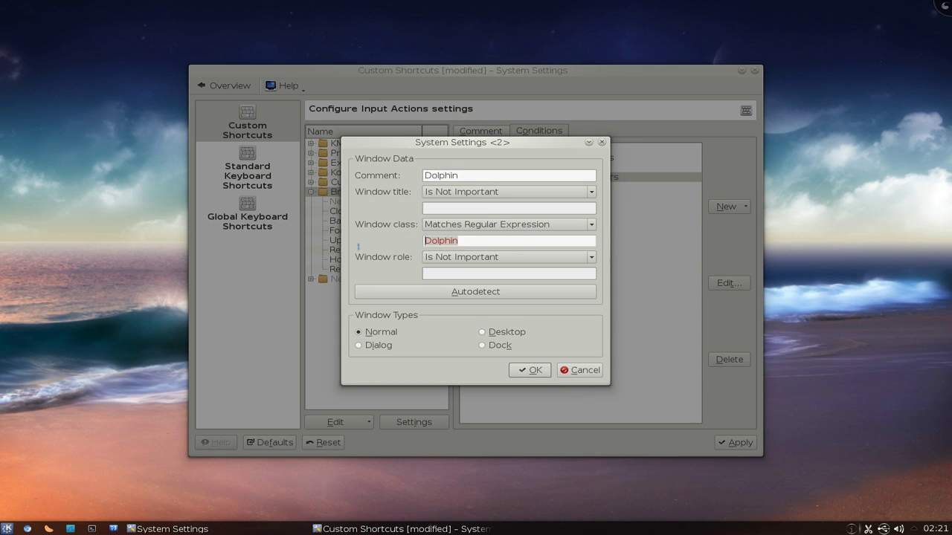
click(477, 245)
click(580, 370)
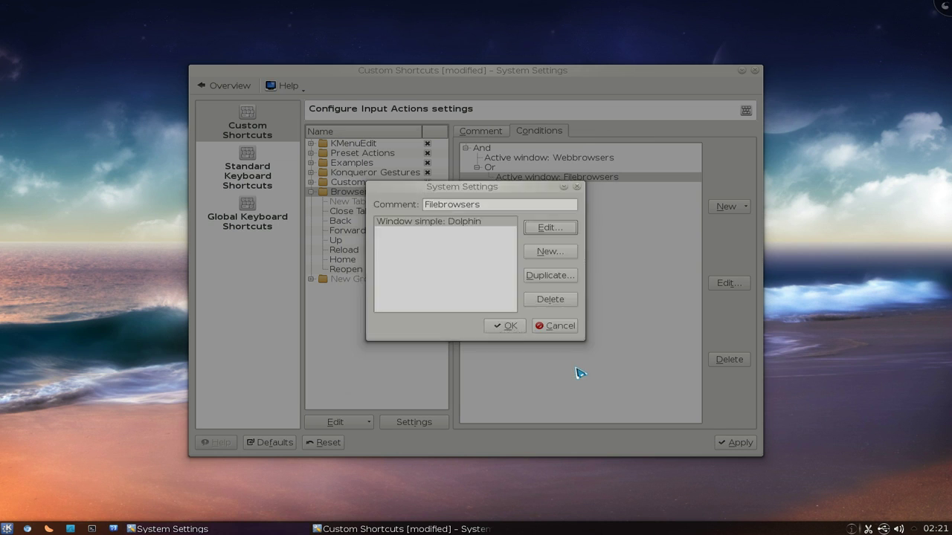
click(565, 330)
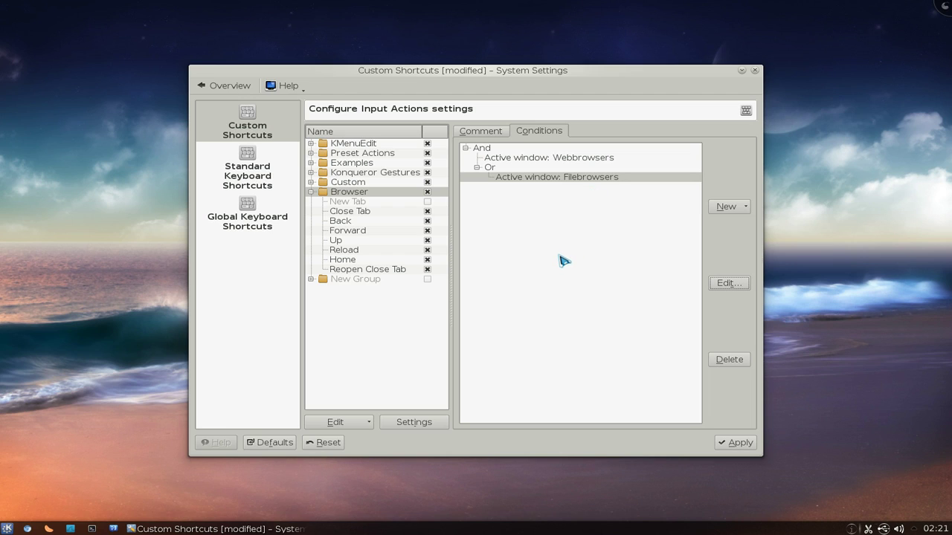
- View the Custom group's conditions and the Browser group's comment, and leave the Browser group collapsed
click(400, 344)
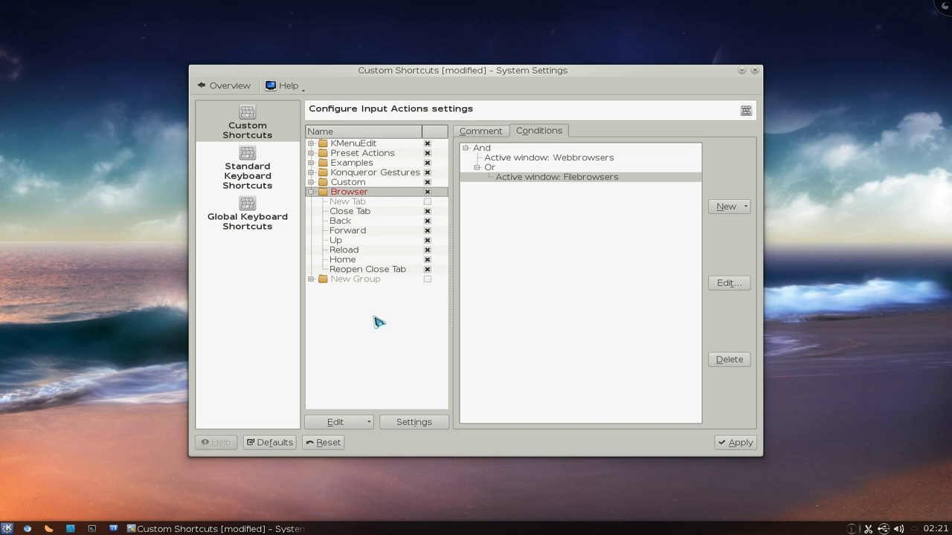
click(311, 192)
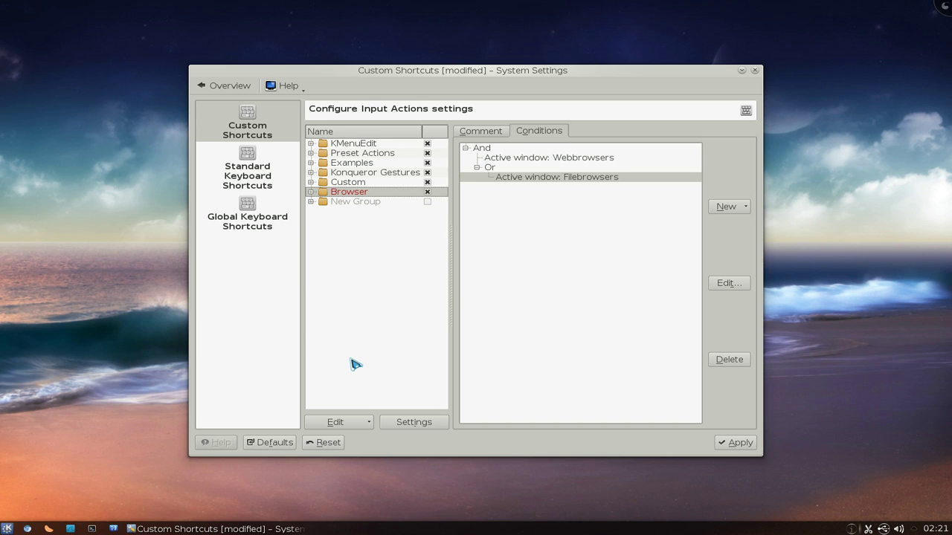
click(311, 192)
key(Up)
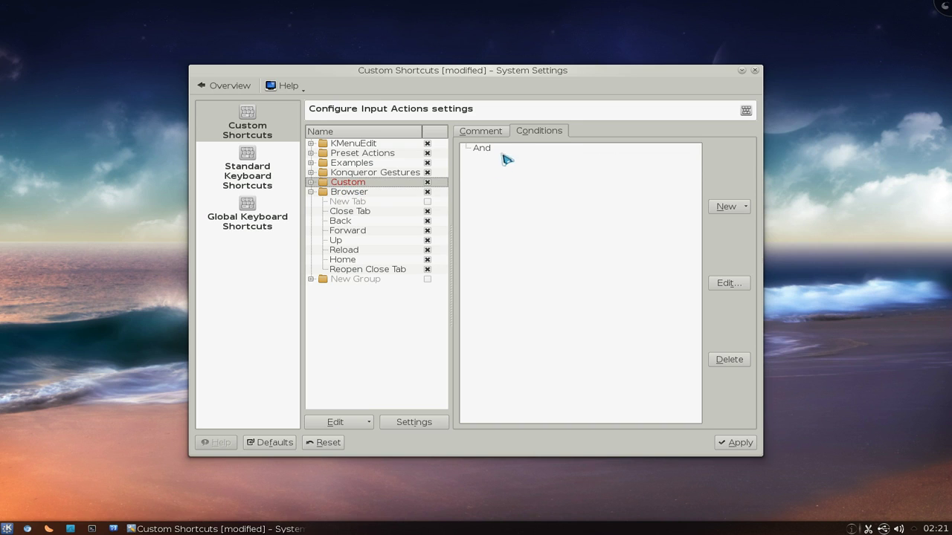
click(489, 135)
click(349, 193)
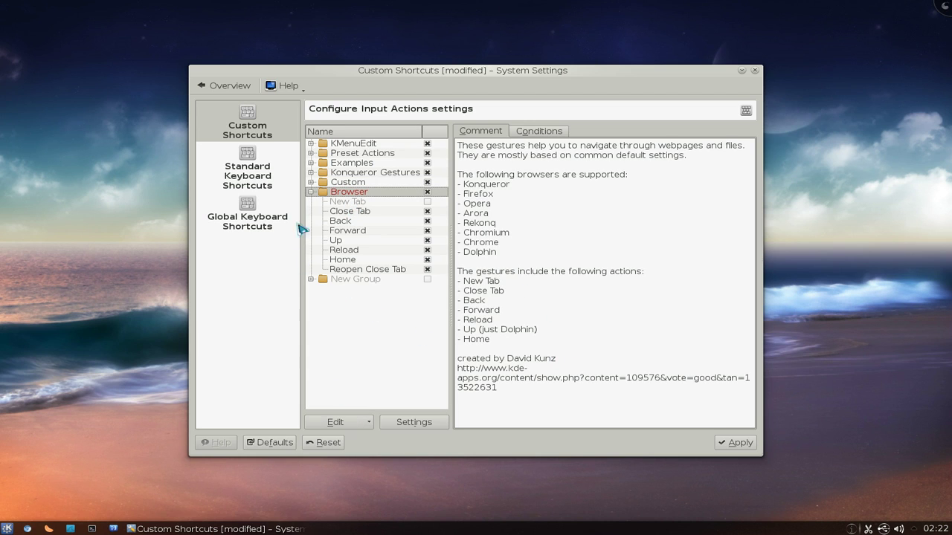
click(311, 191)
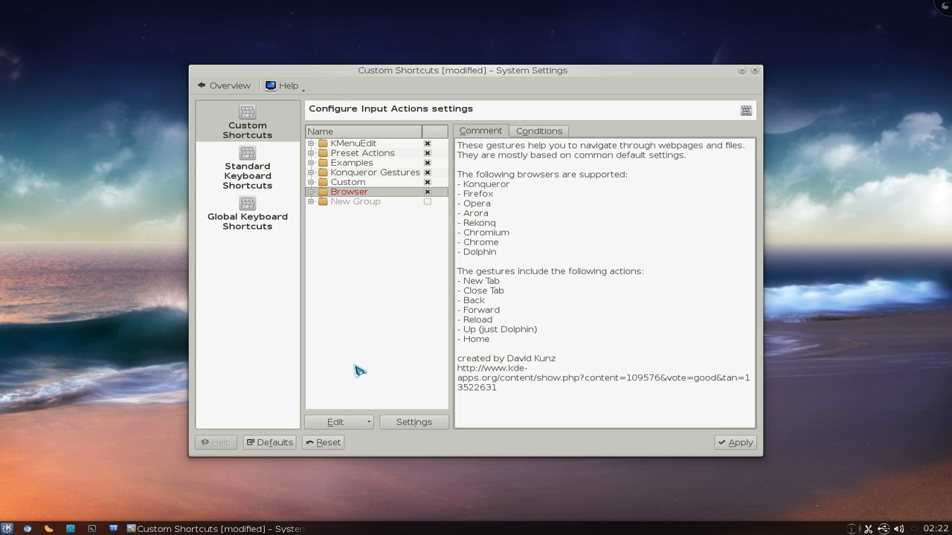
- Look through the Downloads folder for importable khotkeys files such as 109576-browsergestures.khotkeys and cancel the import
click(367, 423)
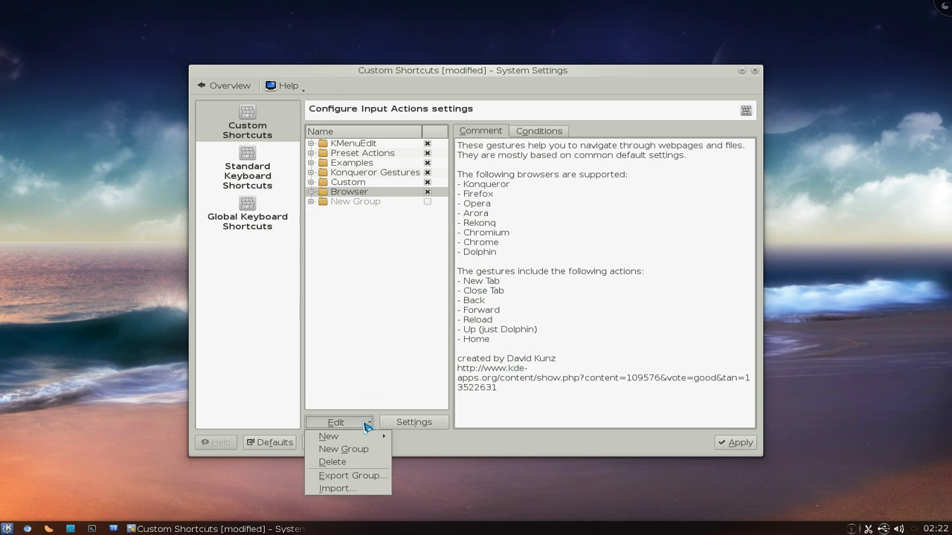
click(354, 490)
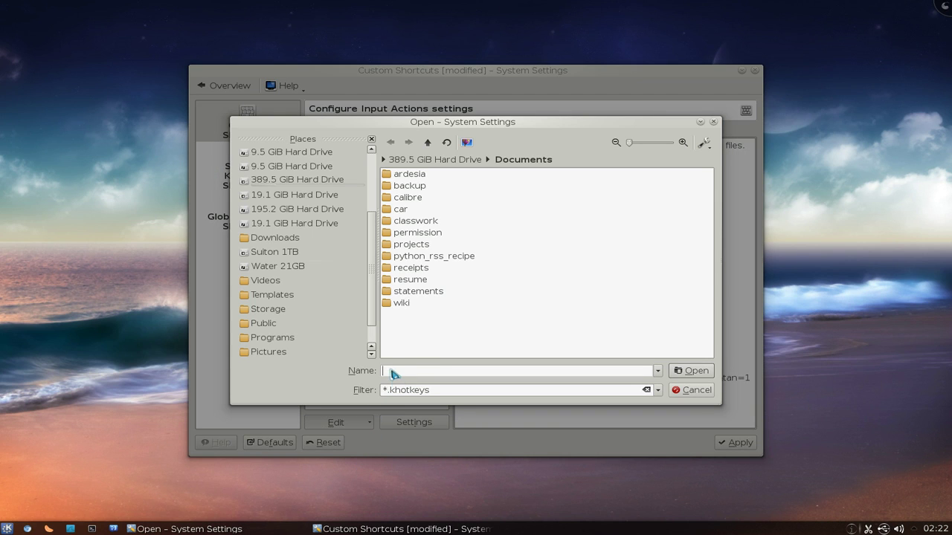
click(296, 238)
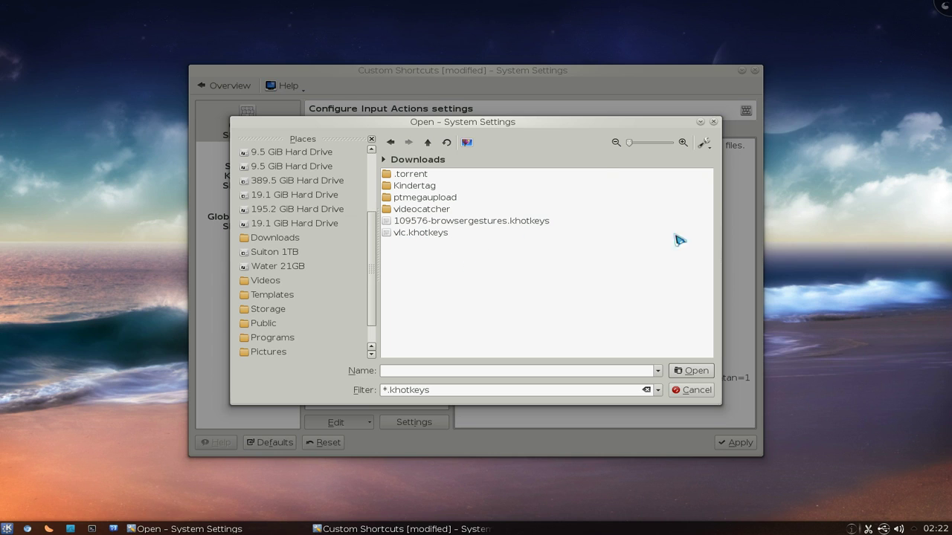
click(431, 235)
click(471, 221)
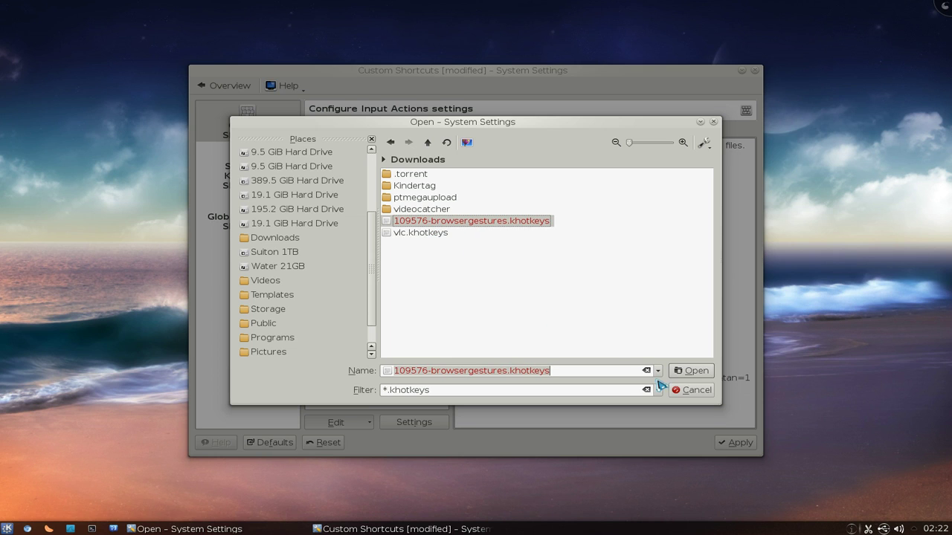
click(688, 391)
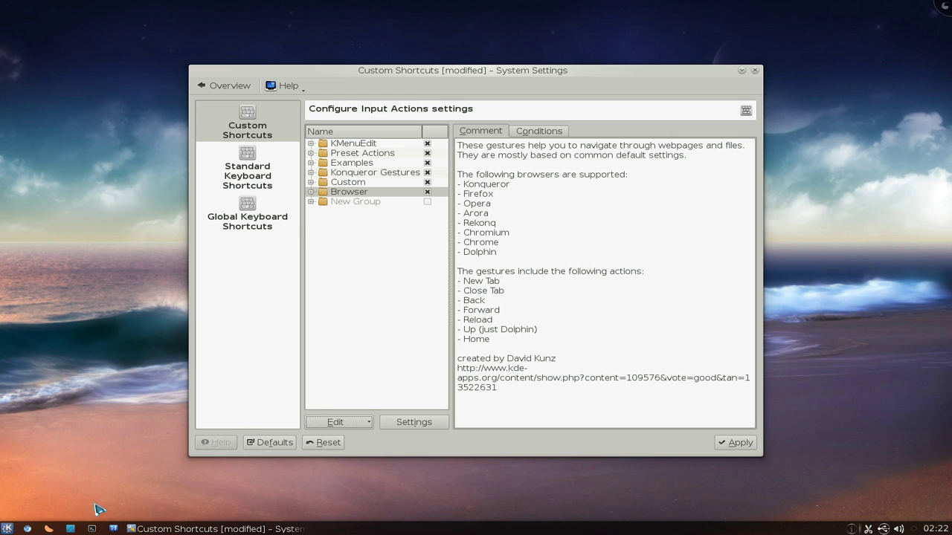
- Minimize System Settings, launch Dolphin, and open the NextGenRoms, Public and Programs folders in new tabs, switching to Programs
click(741, 70)
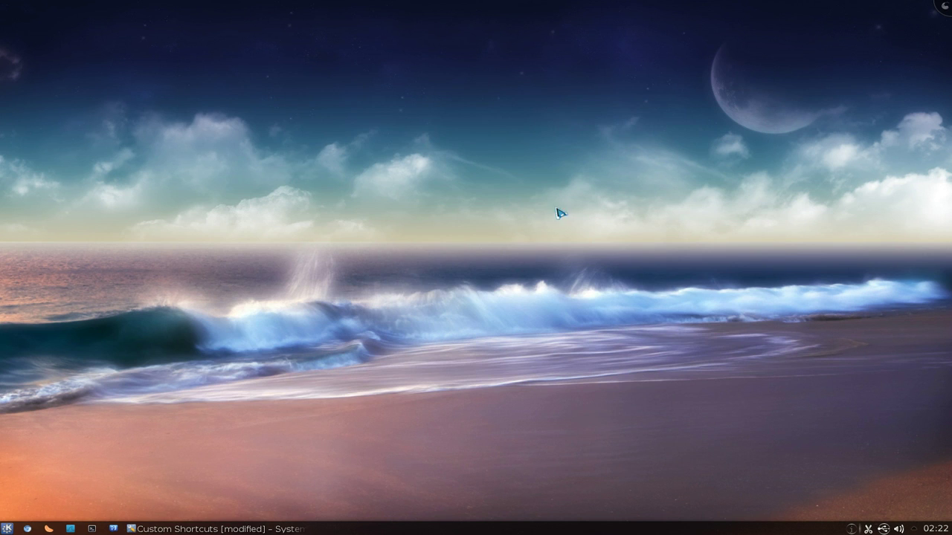
click(72, 529)
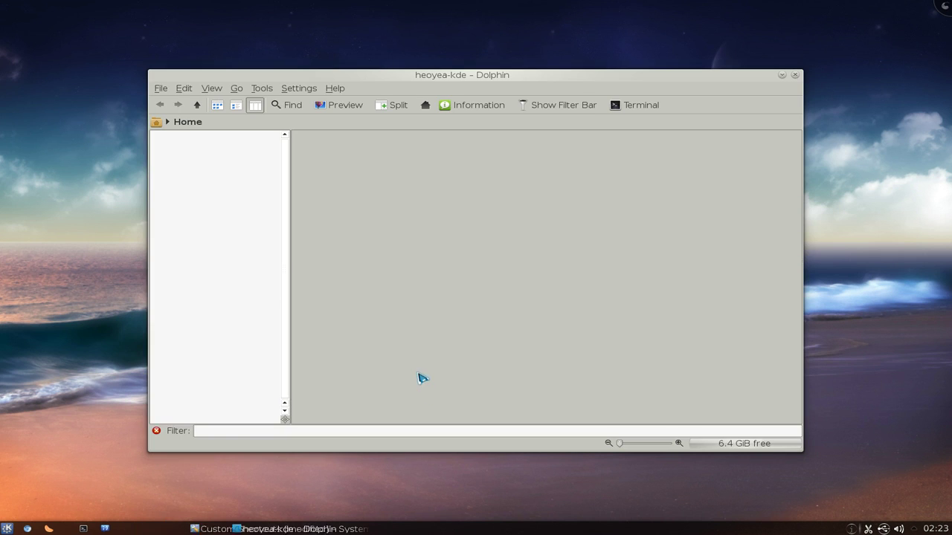
middle_click(195, 206)
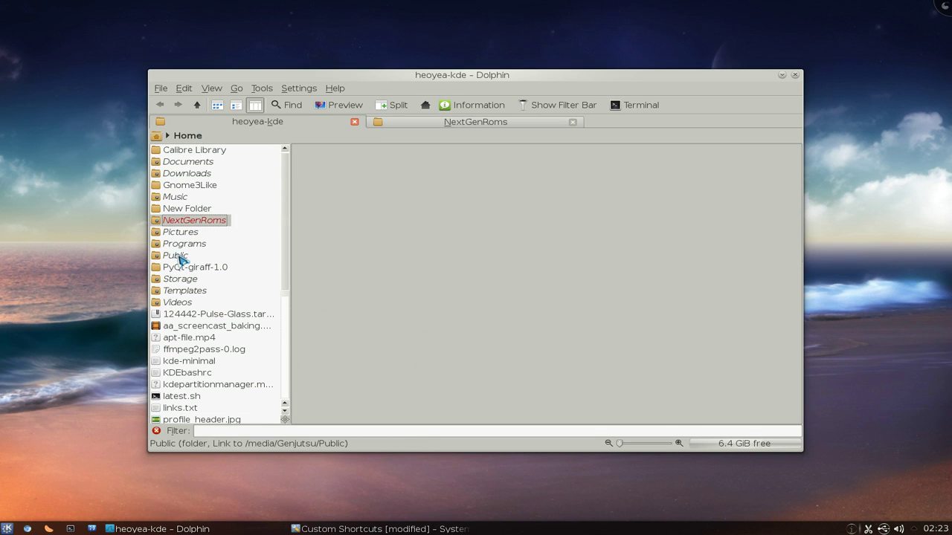
middle_click(178, 255)
middle_click(182, 246)
click(587, 128)
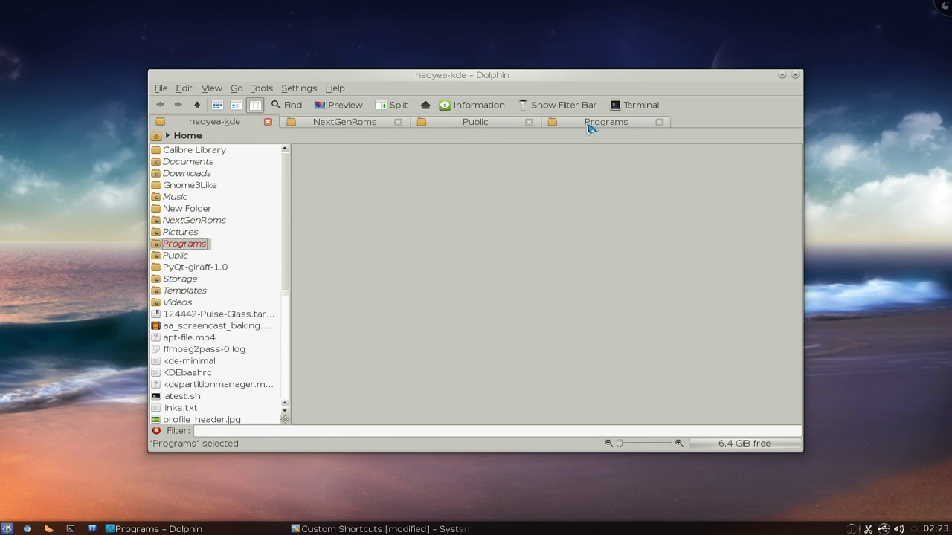
- Close the three extra folder tabs one after another and exit the Dolphin window
key(ctrl+w)
key(ctrl+w)
key(ctrl+w)
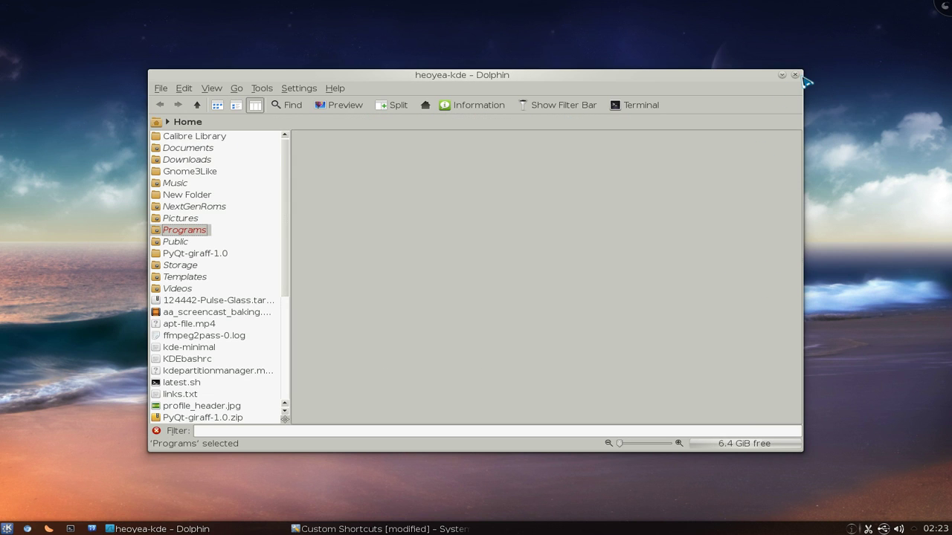
click(795, 75)
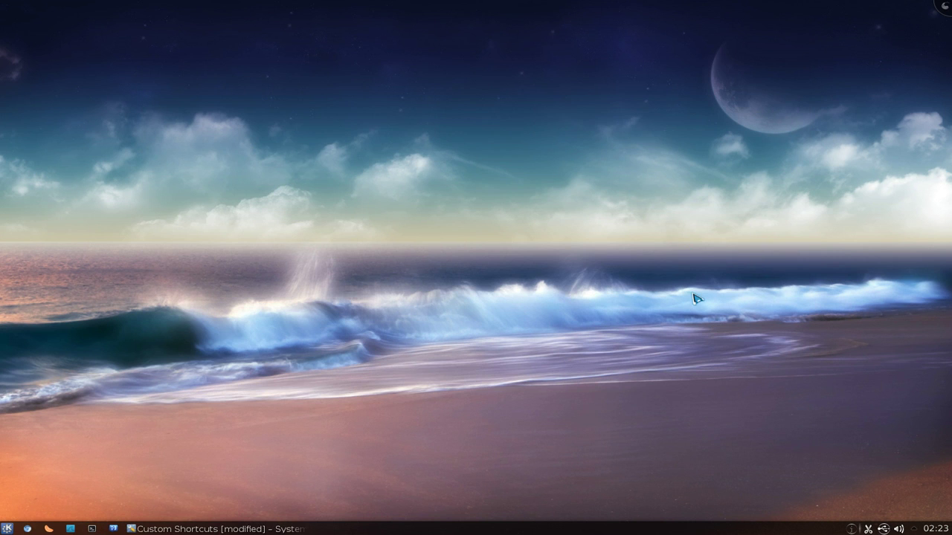